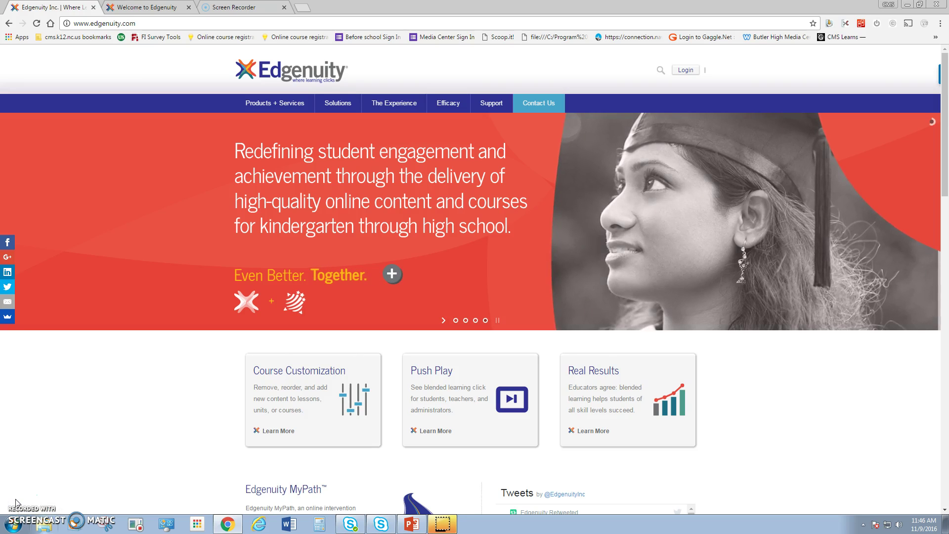
- Switch to the Welcome to Edgenuity tab on learn.education2020.com
click(69, 488)
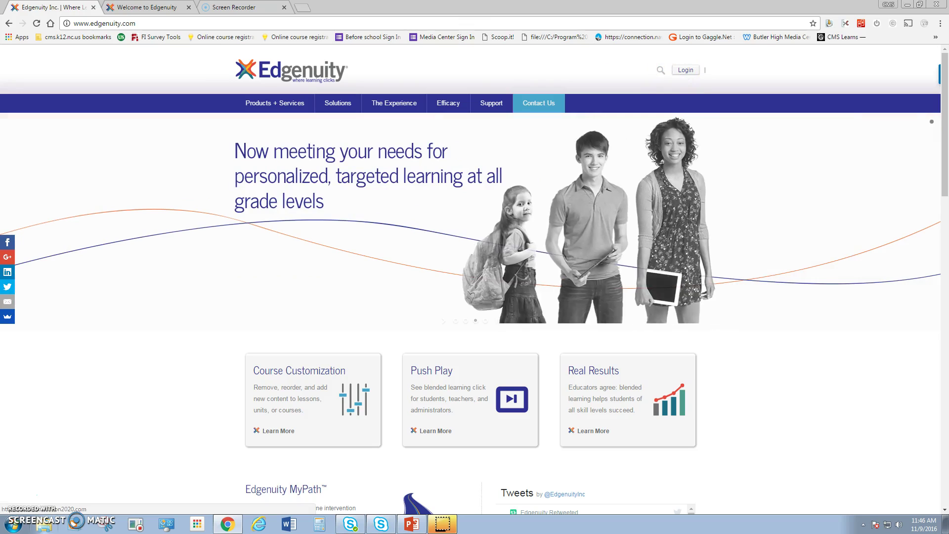
click(121, 8)
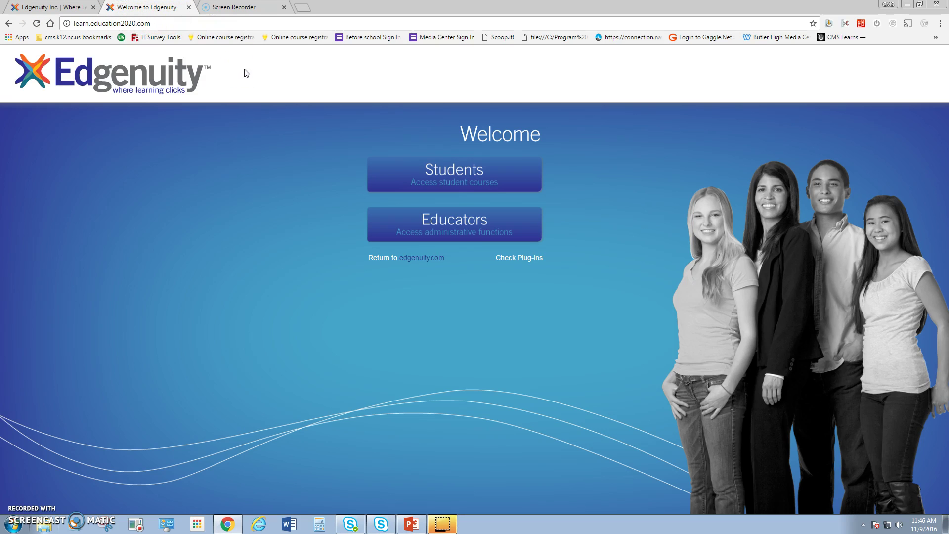
- Enter the Educators area and open the Course Structures list under Courses
click(467, 223)
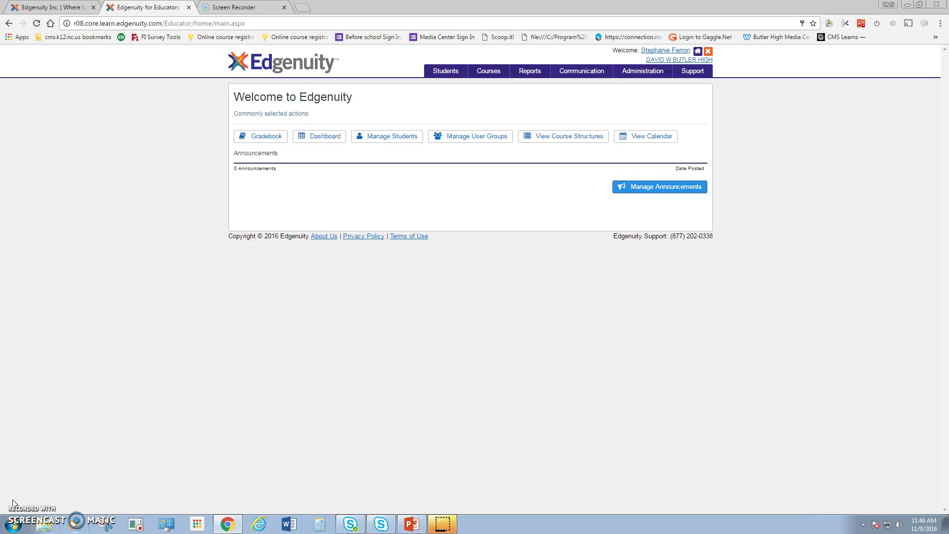
mouse_move(479, 74)
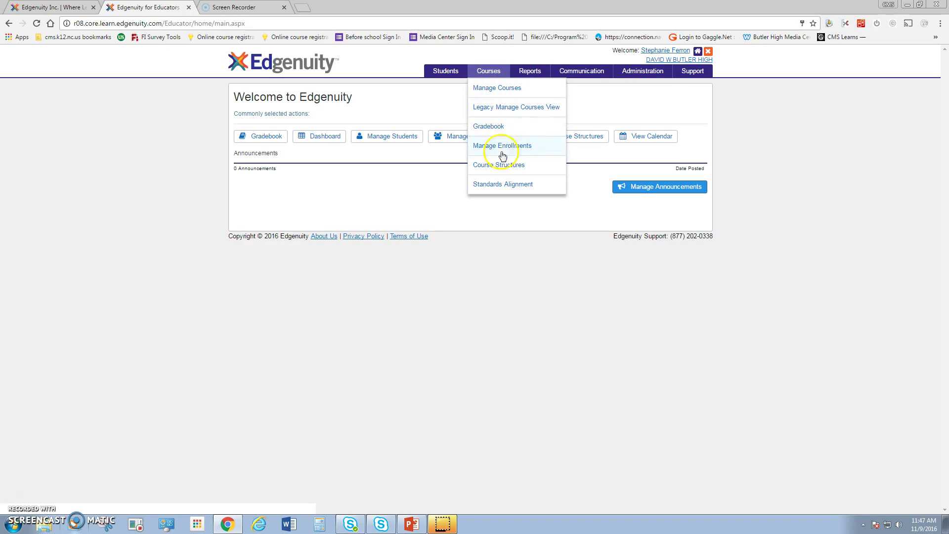
click(500, 168)
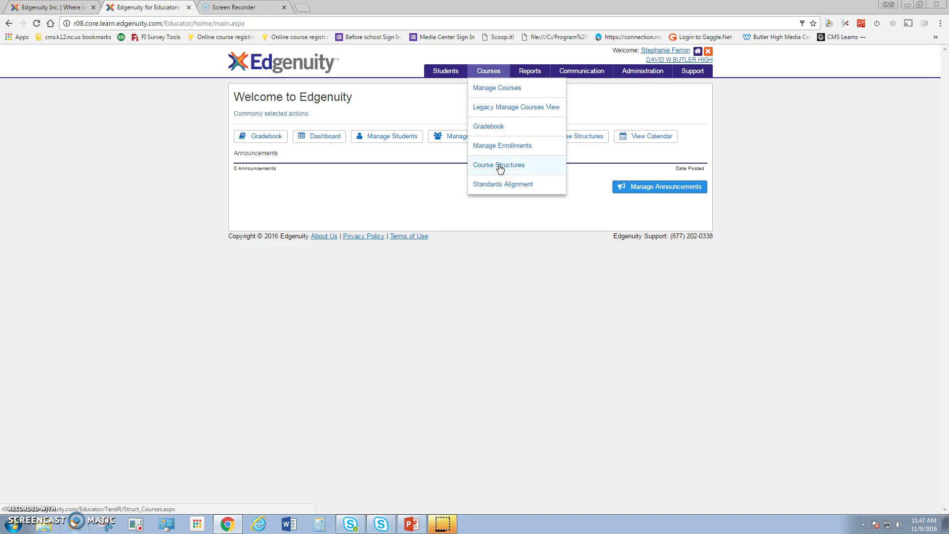
click(500, 168)
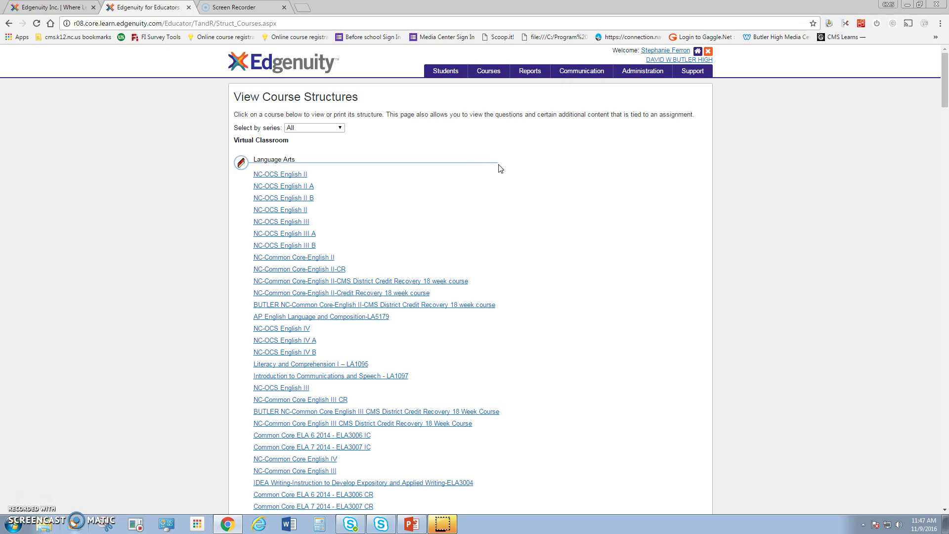
- Inspect the course series filter, leave it unchanged, and scan the course list
click(489, 174)
click(325, 127)
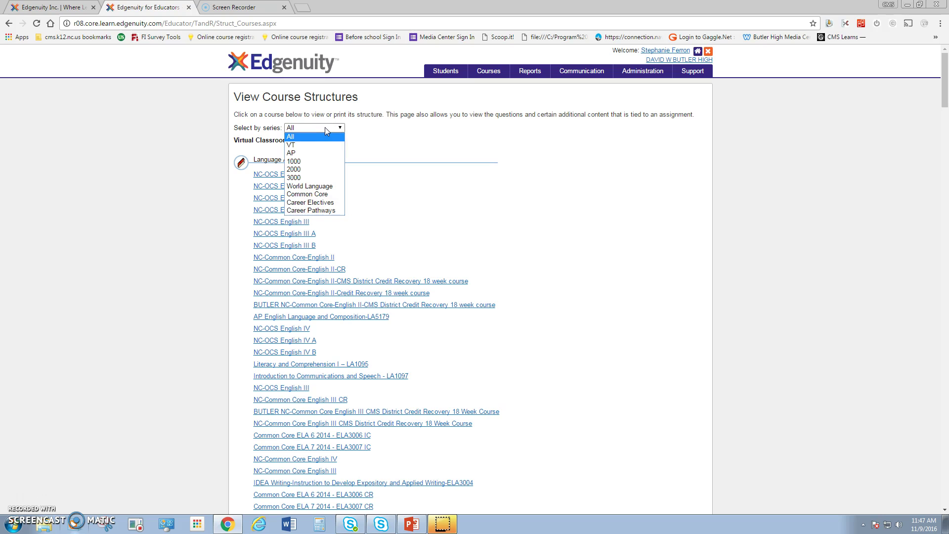
click(398, 136)
scroll(399, 141, down, 3)
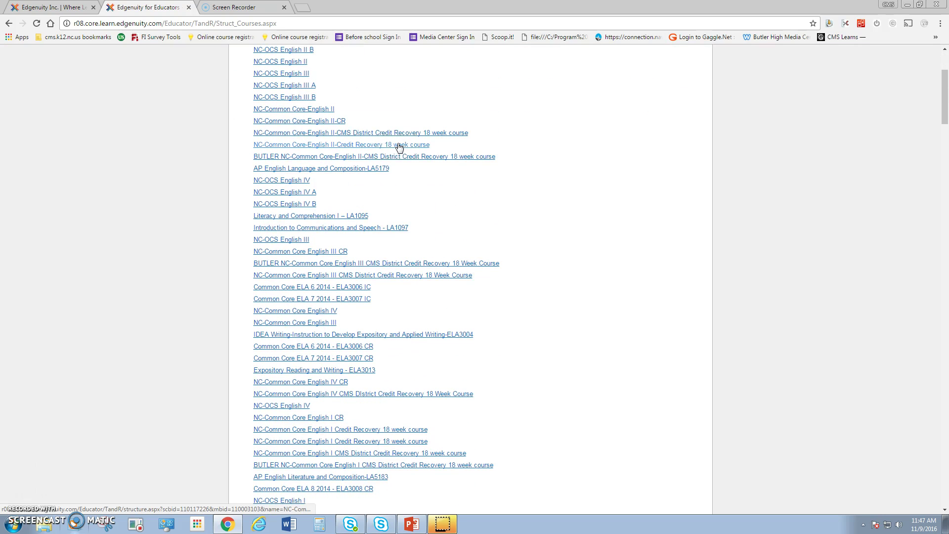
scroll(399, 148, down, 5)
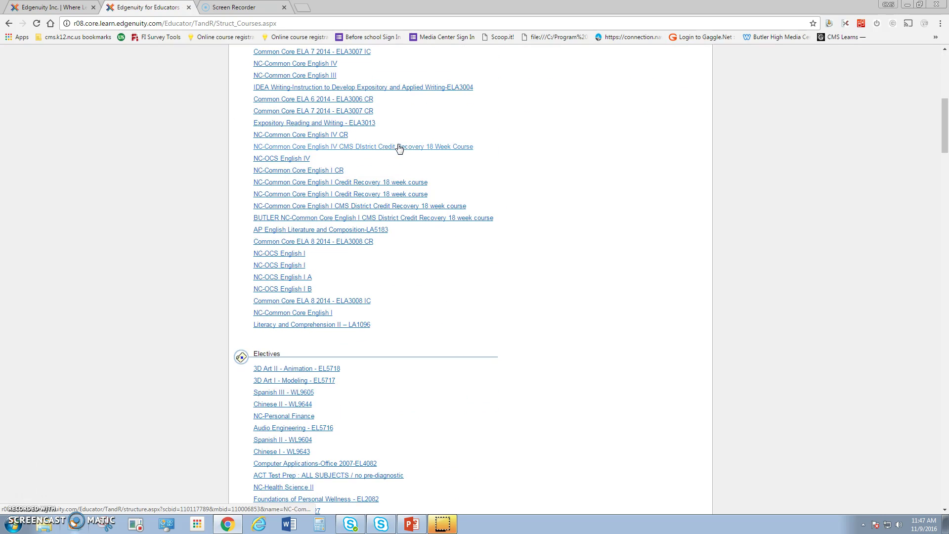
scroll(399, 148, up, 5)
scroll(400, 149, up, 3)
- Open the BUTLER NC-Common Core-English II-CMS District Credit Recovery 18 week course structure
click(431, 174)
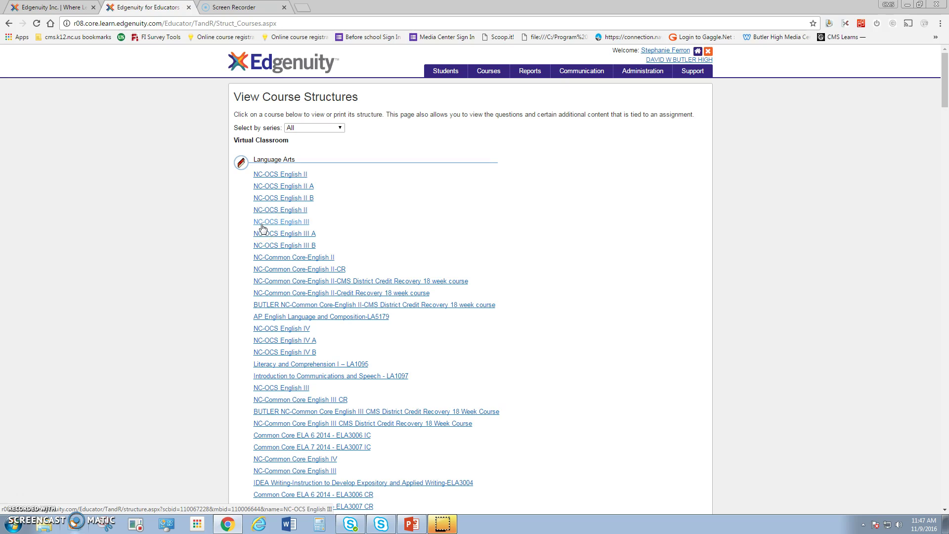
click(283, 307)
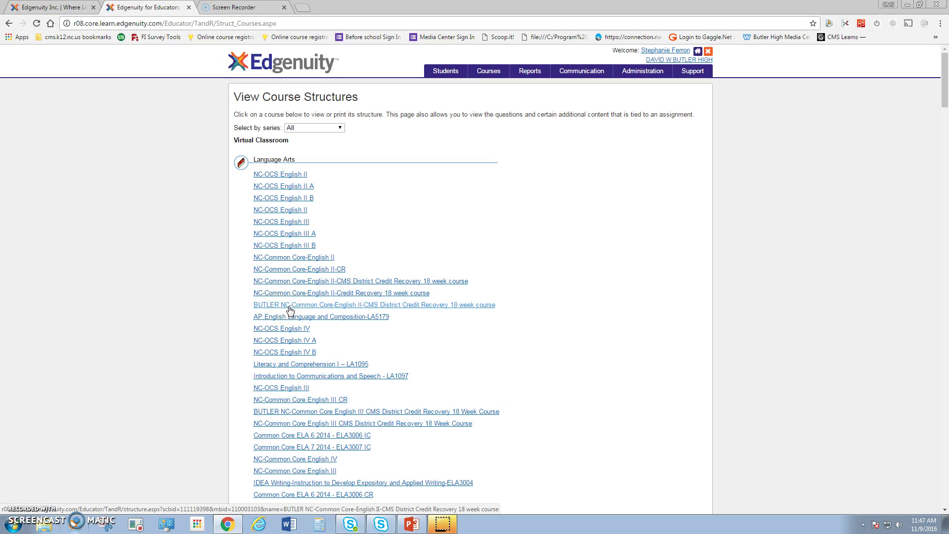
scroll(291, 311, down, 10)
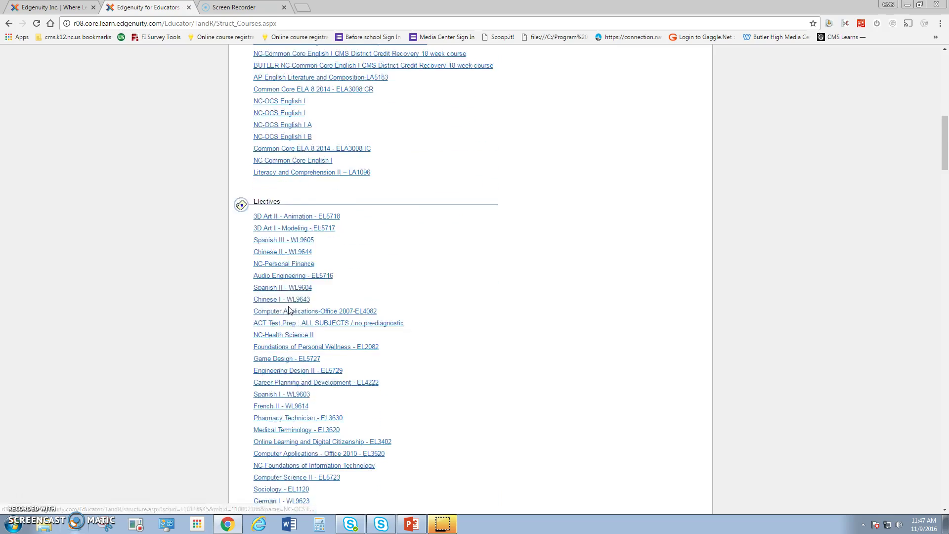
scroll(290, 311, down, 15)
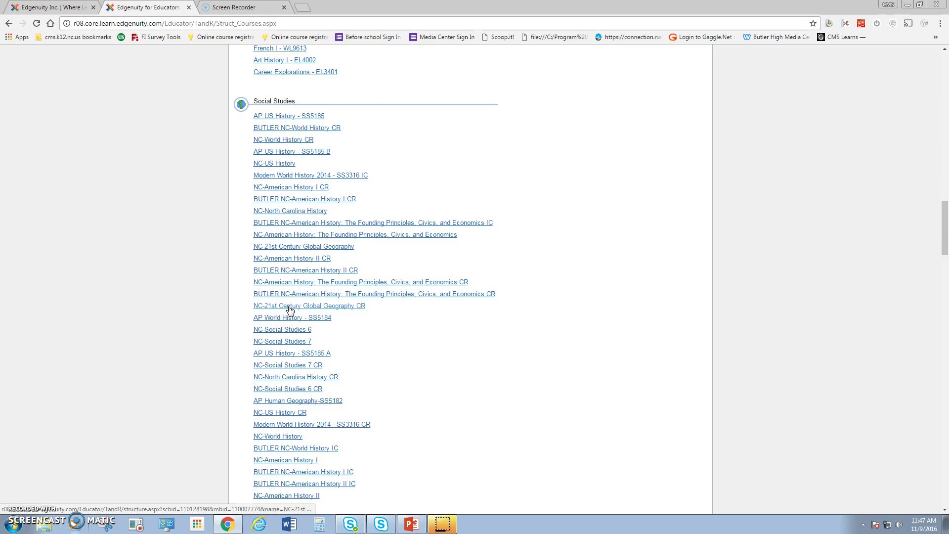
scroll(291, 310, up, 20)
click(291, 325)
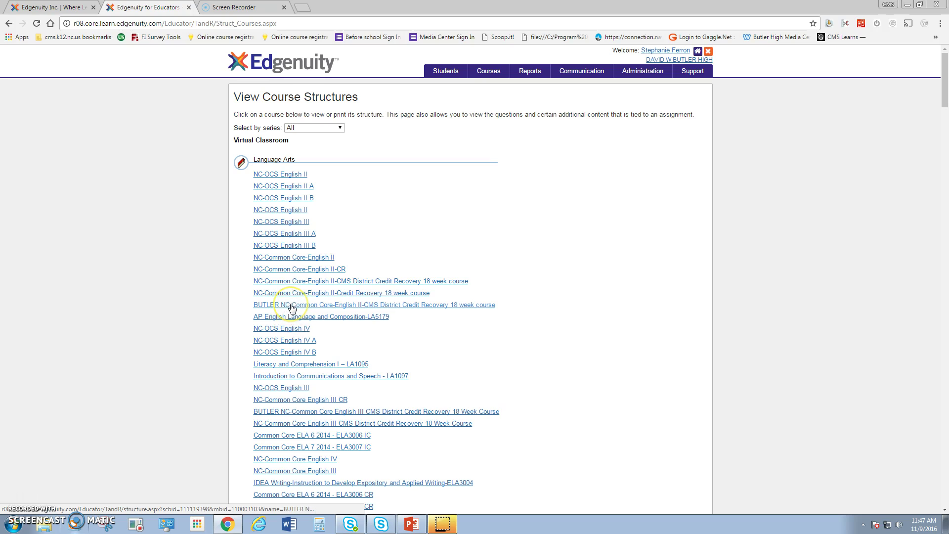
click(292, 305)
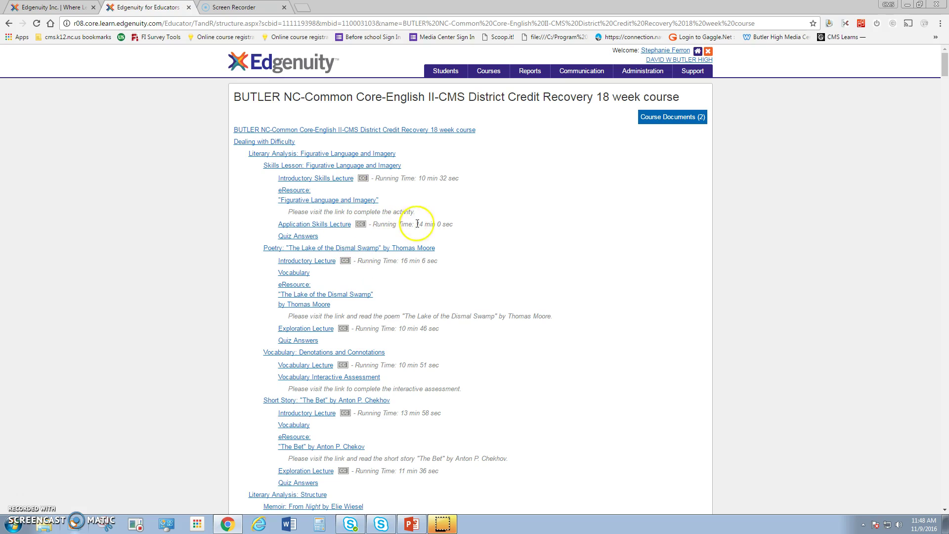
click(339, 226)
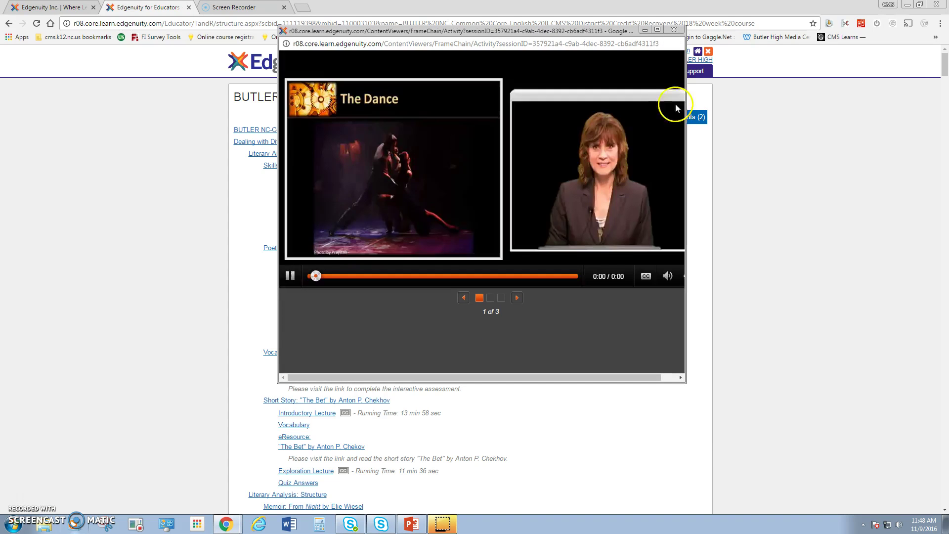
click(675, 28)
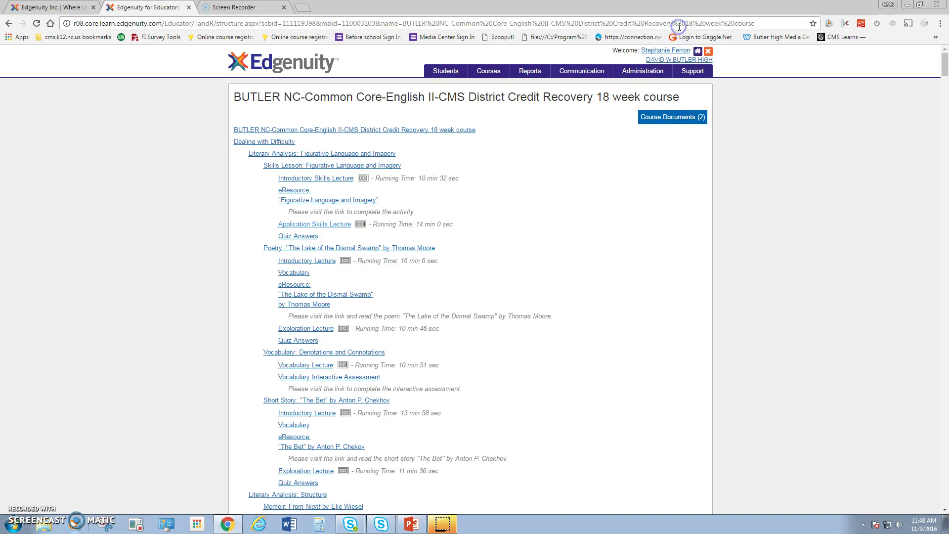
- Download NC-Common Core English II Alignment.pdf from Course Documents and review its outline
click(664, 119)
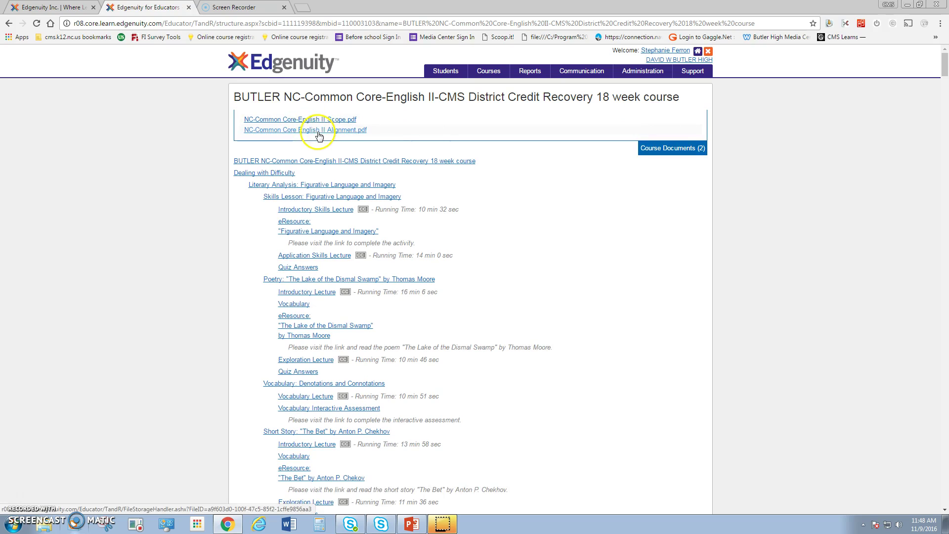
click(318, 132)
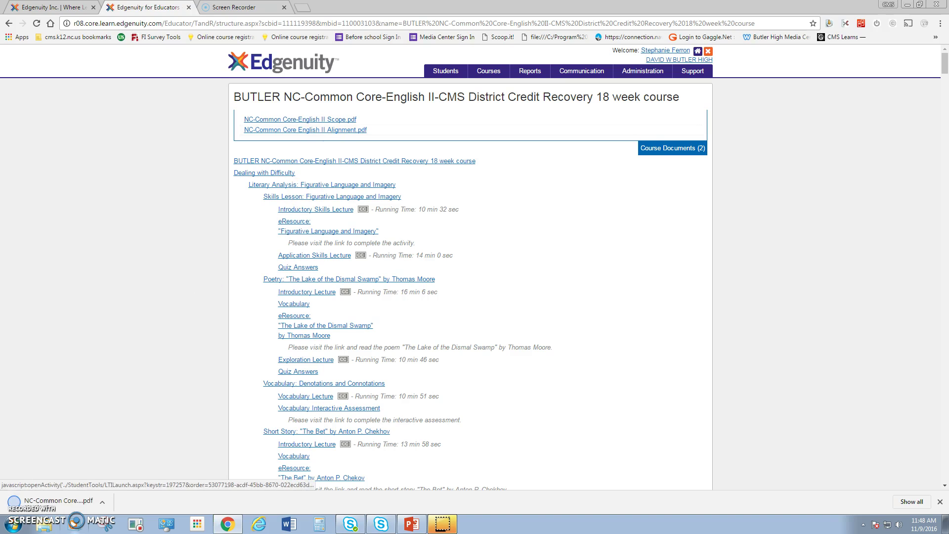
click(79, 504)
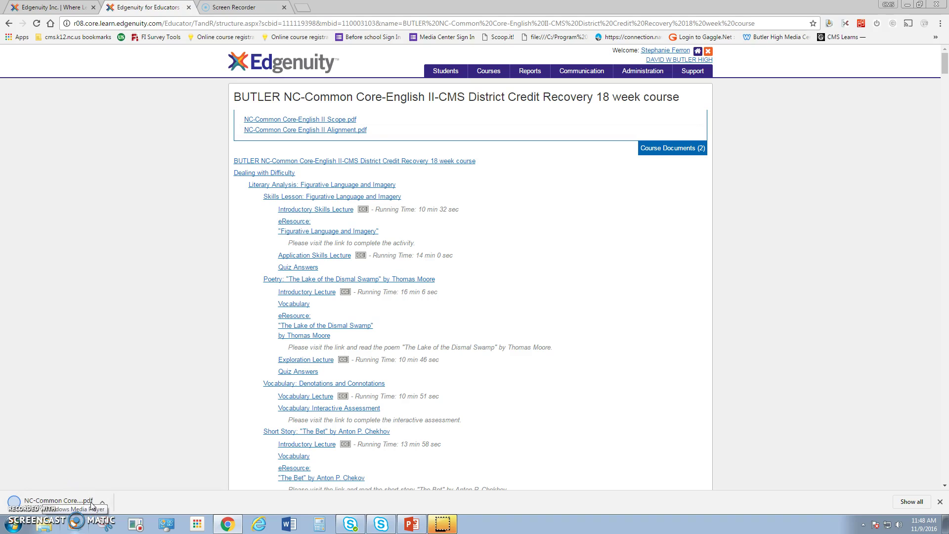
click(80, 500)
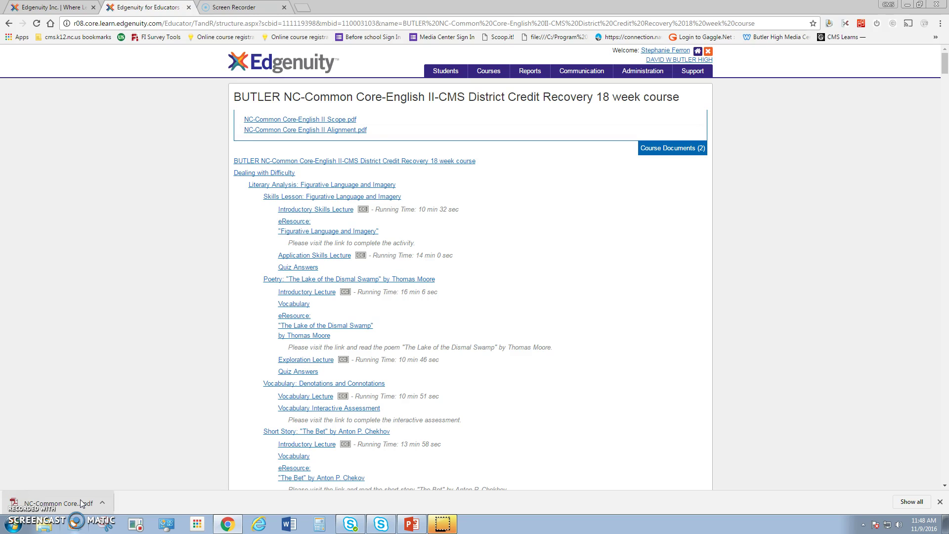
scroll(577, 318, down, 8)
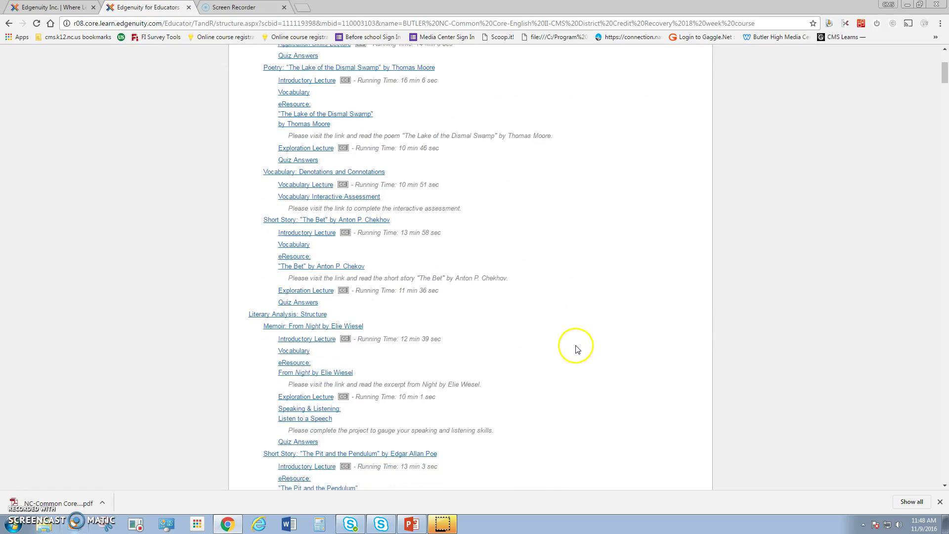
scroll(575, 362, down, 15)
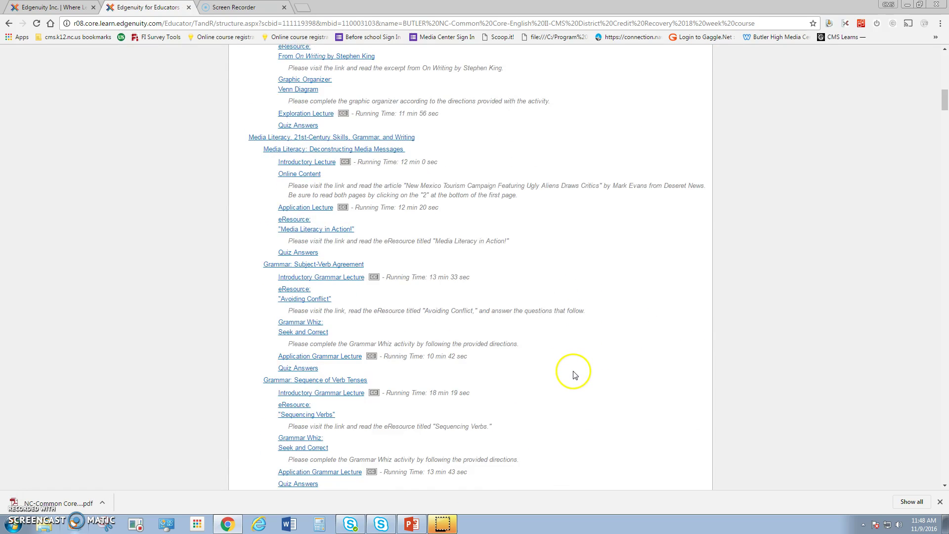
scroll(575, 380, down, 13)
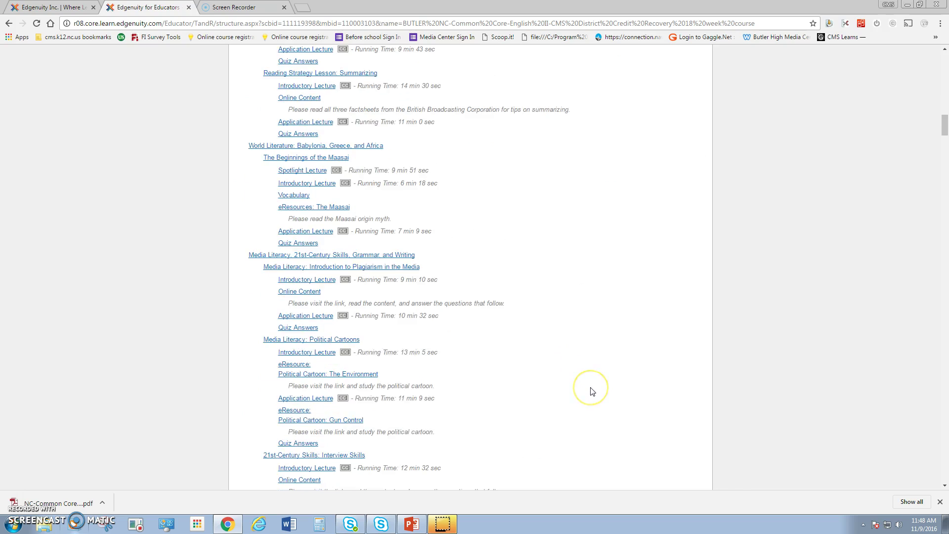
scroll(593, 392, down, 4)
scroll(593, 392, down, 13)
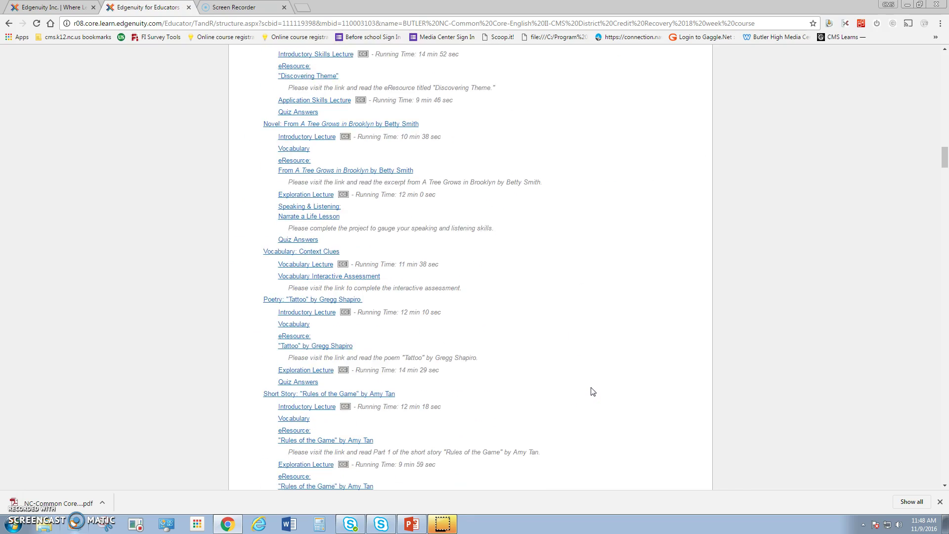
scroll(593, 392, down, 9)
scroll(599, 384, up, 6)
scroll(599, 384, up, 6)
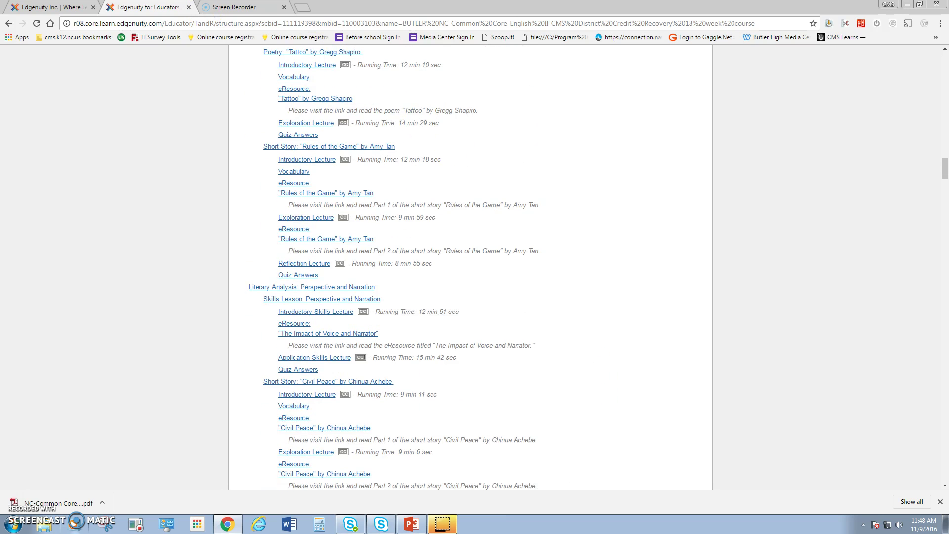
- Go back and open the Manage Courses list
click(9, 25)
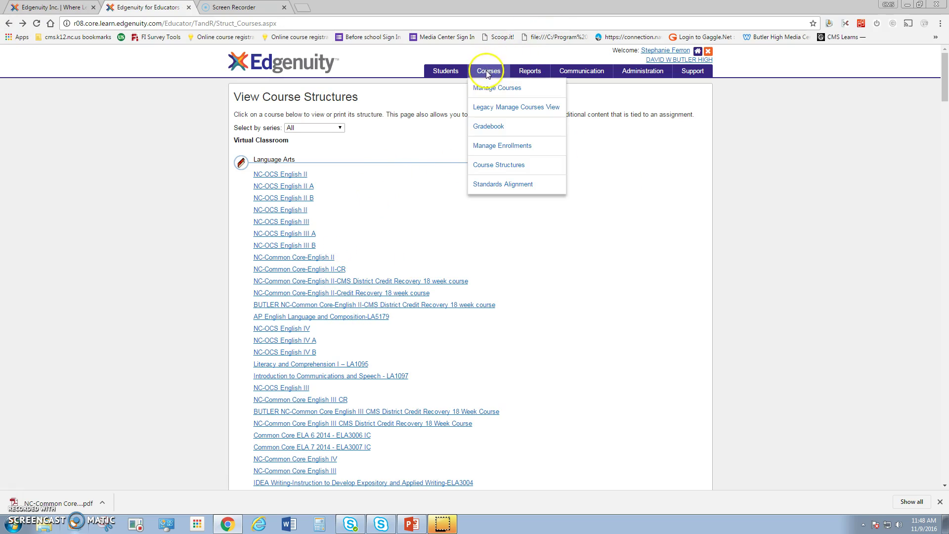
click(488, 89)
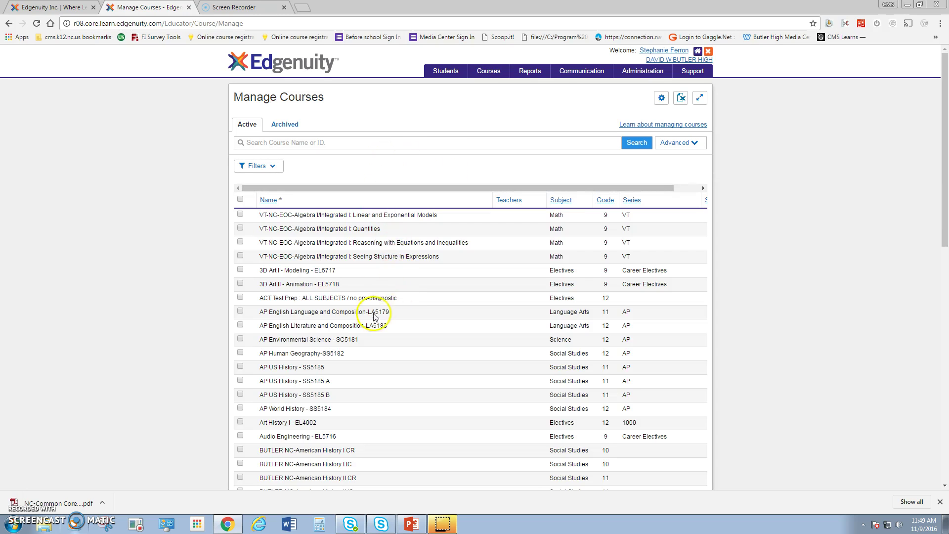
click(367, 142)
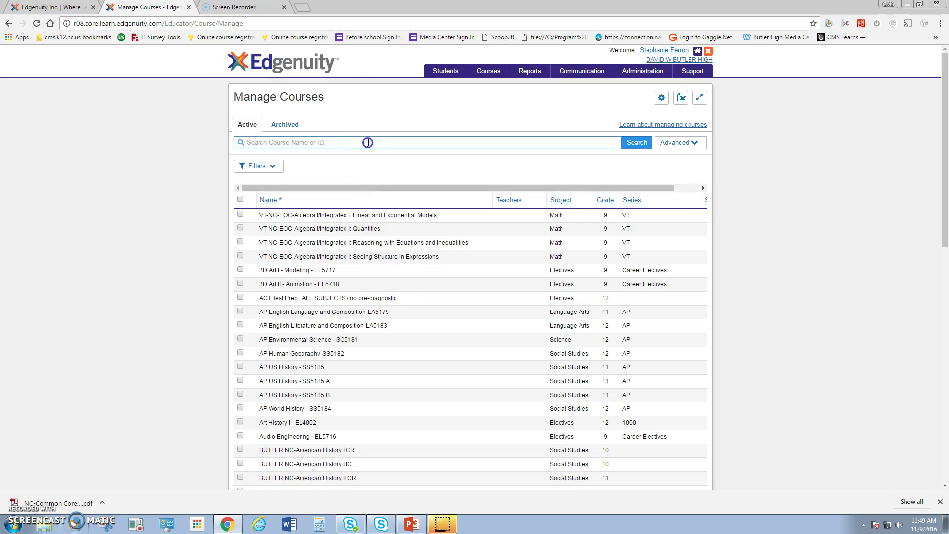
- Filter courses by the Language Arts subject and tick the BUTLER English I credit recovery course
click(258, 166)
click(322, 186)
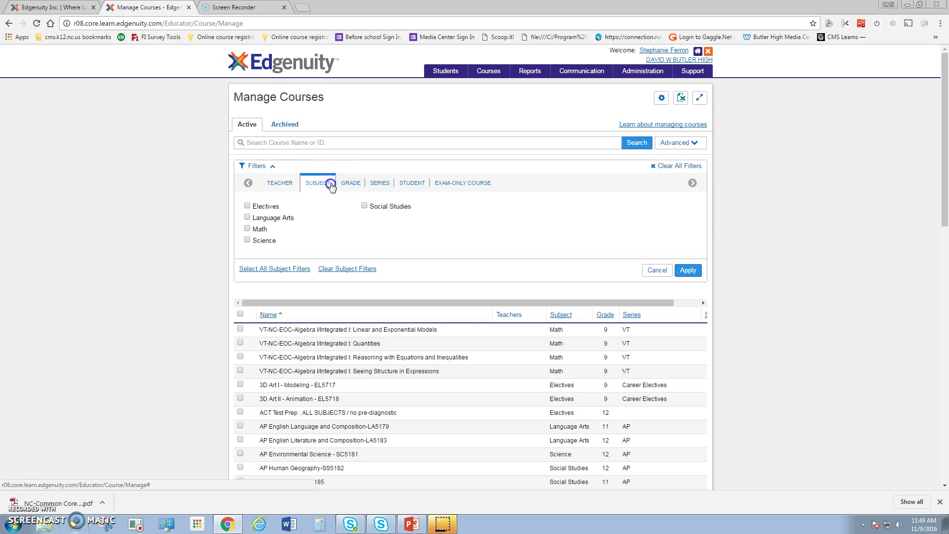
click(262, 223)
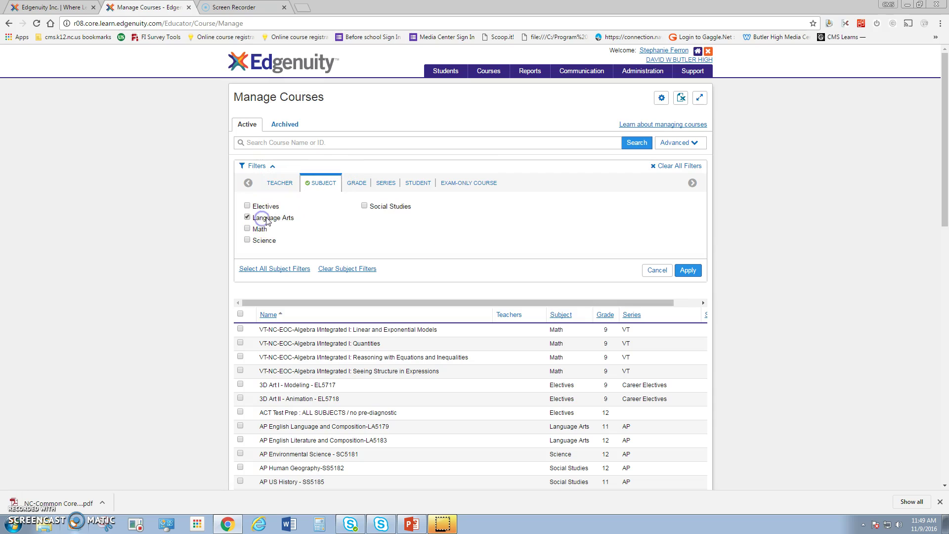
click(688, 270)
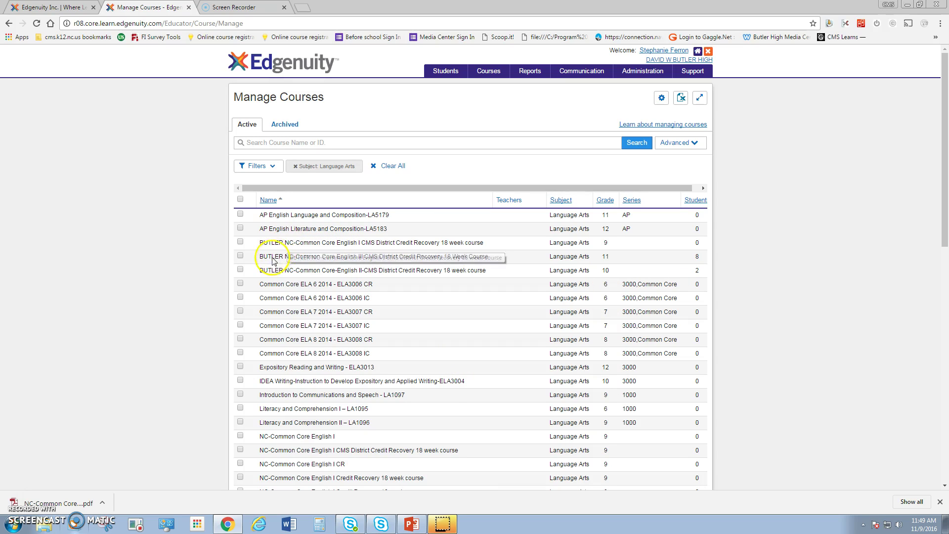
click(240, 242)
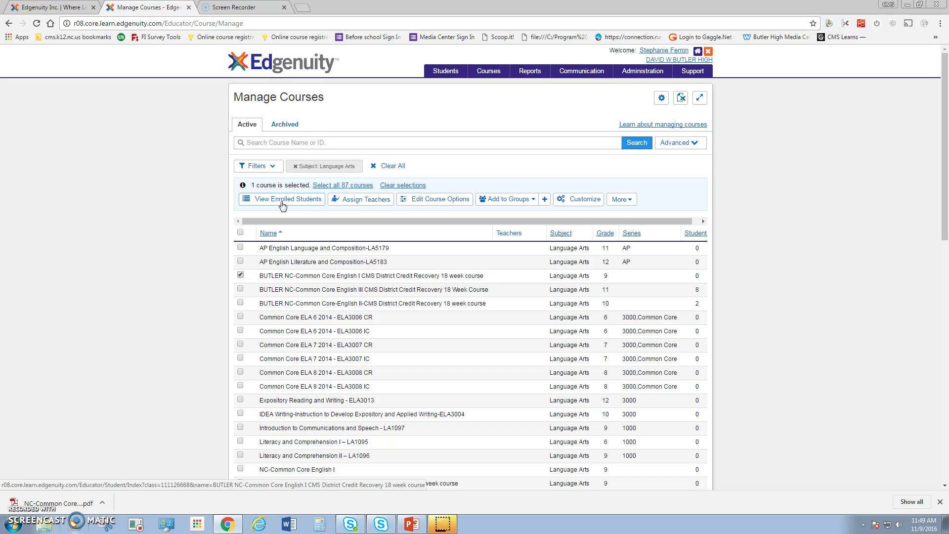
- Customize the BUTLER English I course as a new course based on it
click(575, 200)
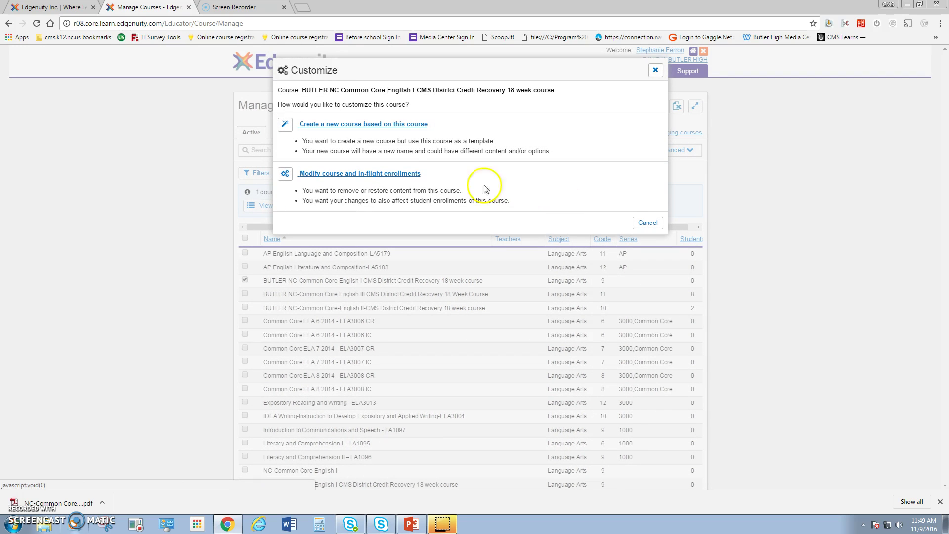
click(382, 125)
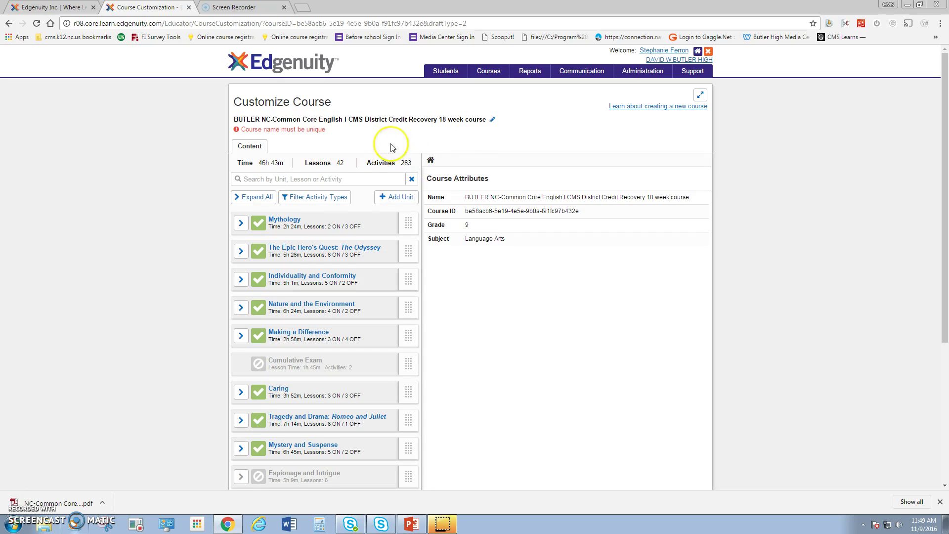
- Prefix the teacher's surname to the copied course's name and save it
click(492, 121)
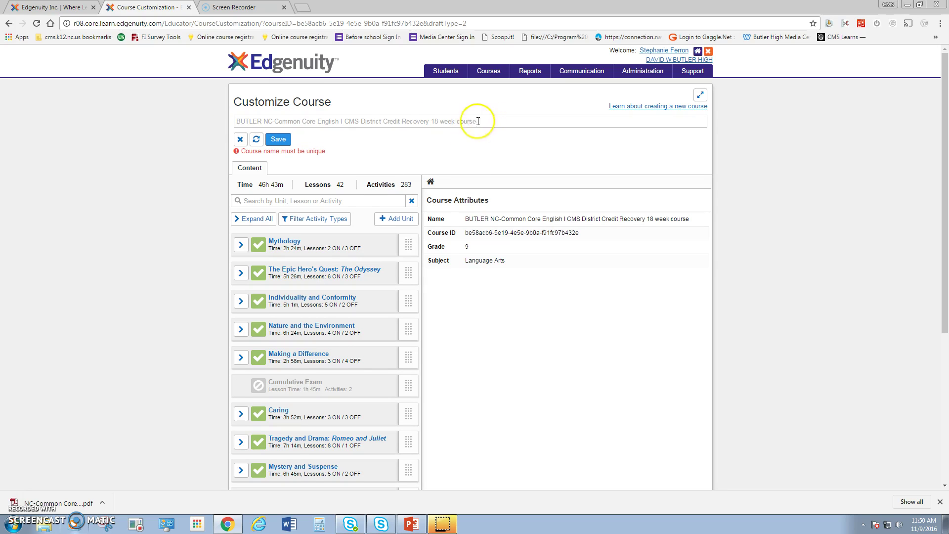
click(239, 121)
text(FERRON)
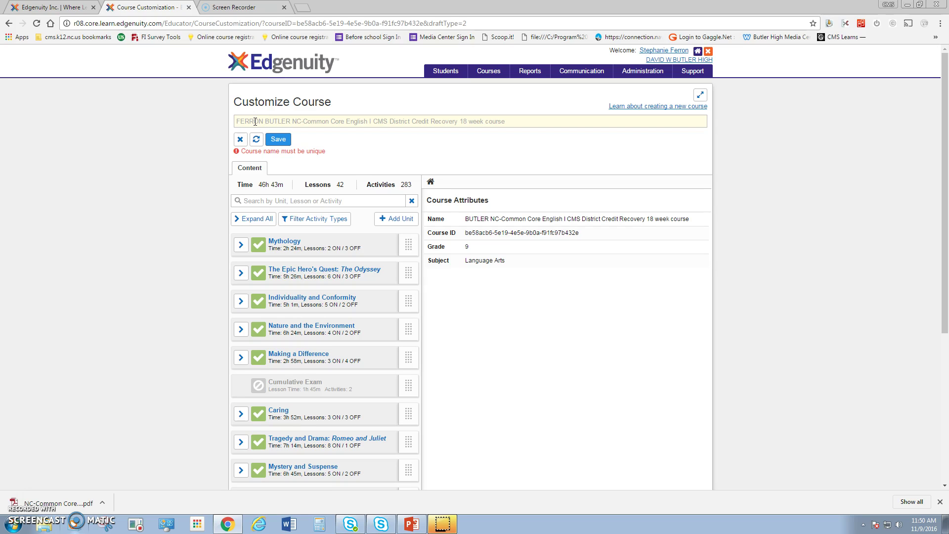
click(276, 145)
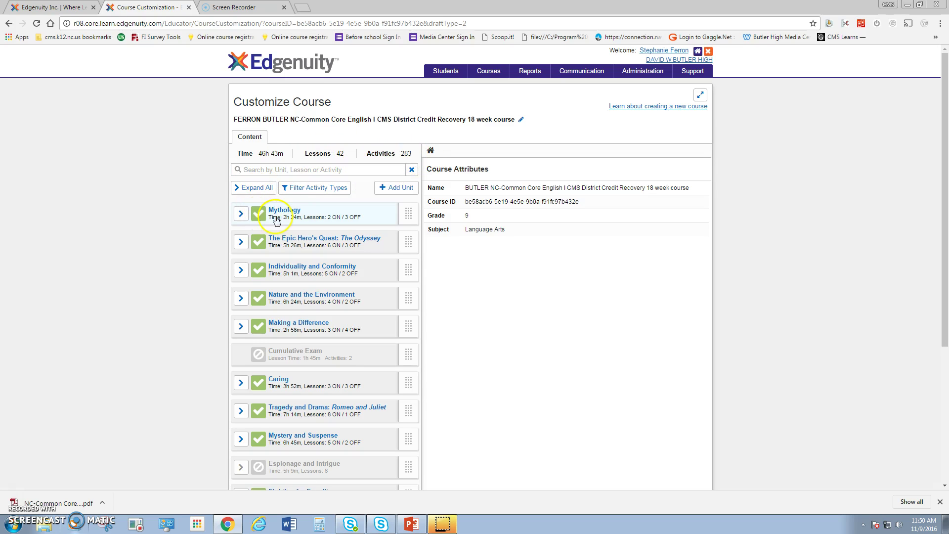
- Expand all units to list their lessons, including the Mythology unit's on/off lessons
click(244, 188)
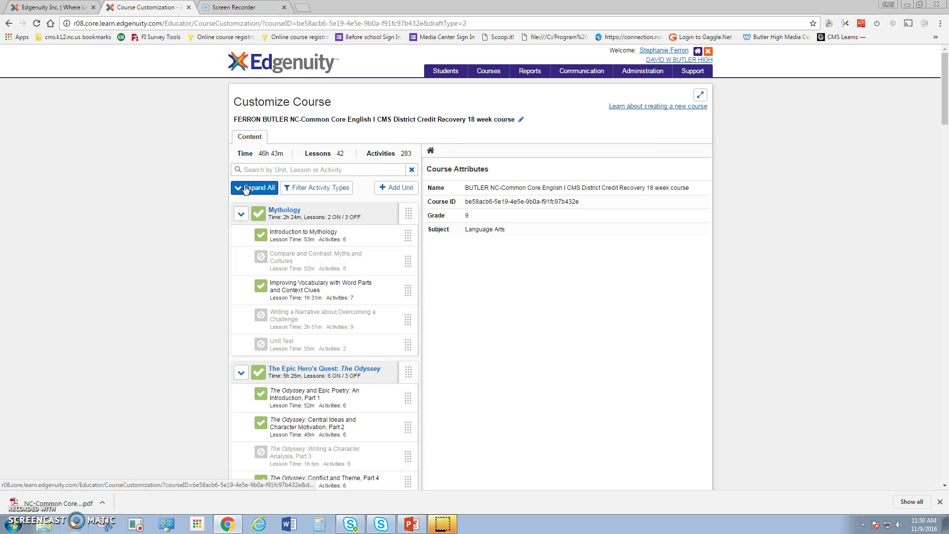
scroll(255, 205, down, 1)
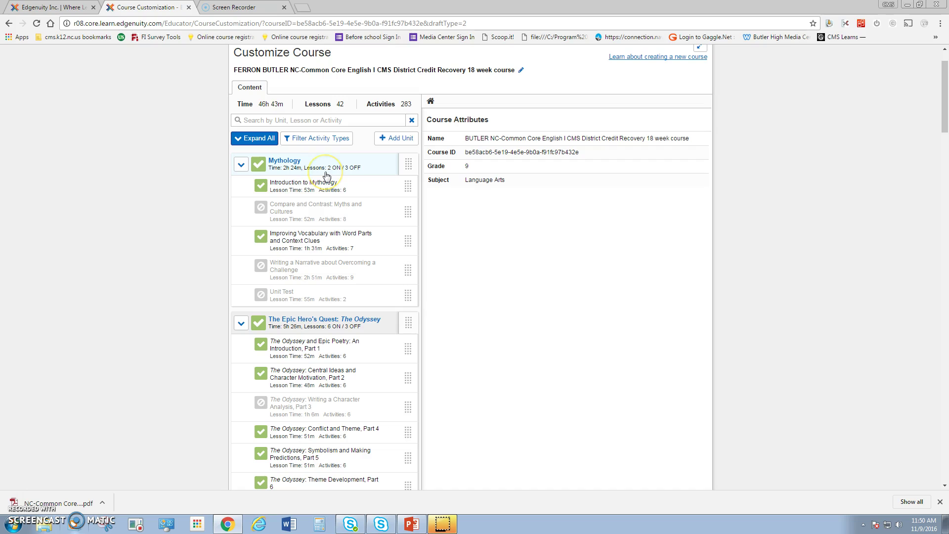
- Open the activity-type panel showing Warm-Up, Instruction, Quiz and test types with ON counts
click(317, 139)
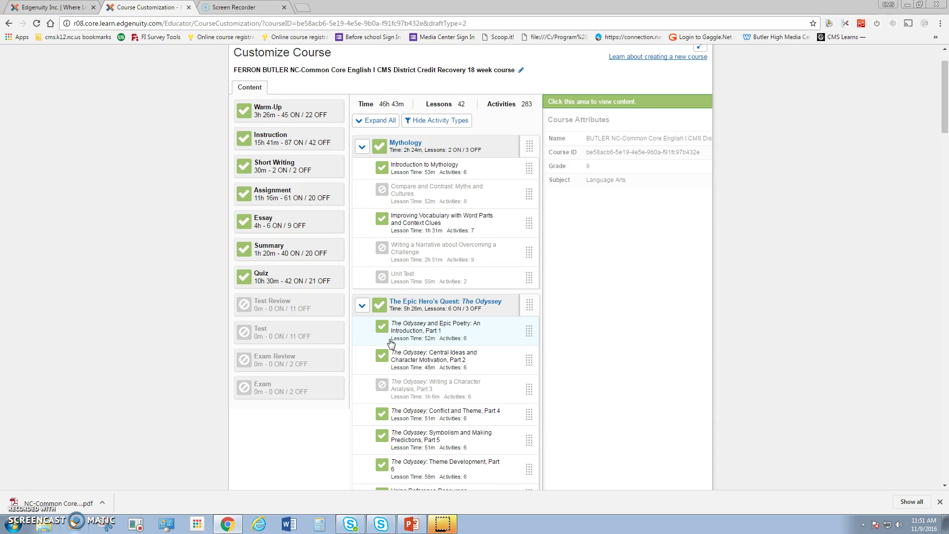
scroll(371, 292, down, 3)
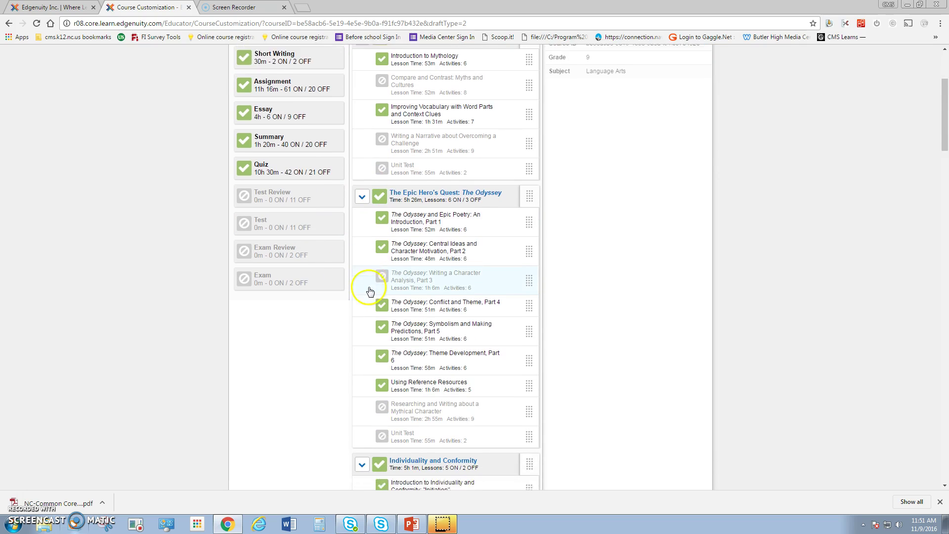
- Publish the customized English I credit recovery course and confirm in the Publish dialog
scroll(371, 287, down, 4)
scroll(371, 277, up, 8)
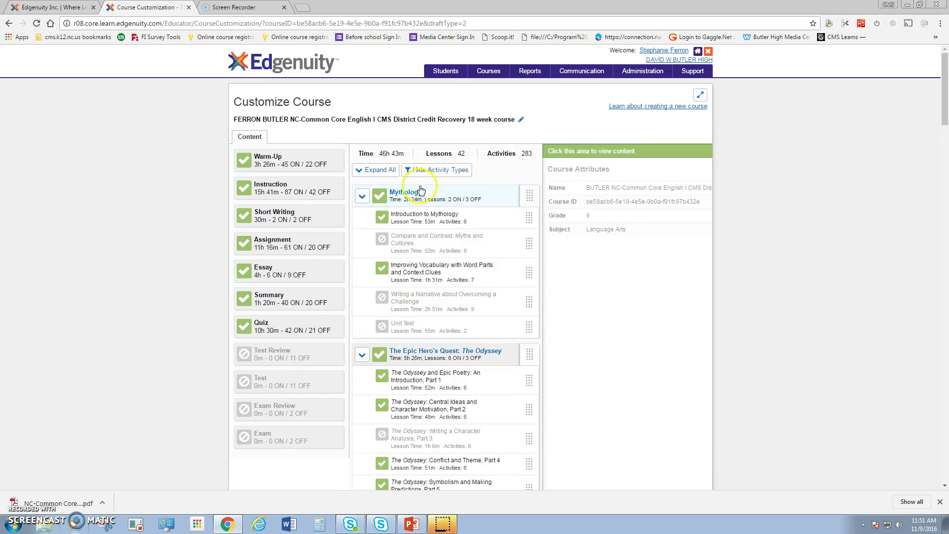
scroll(492, 200, down, 20)
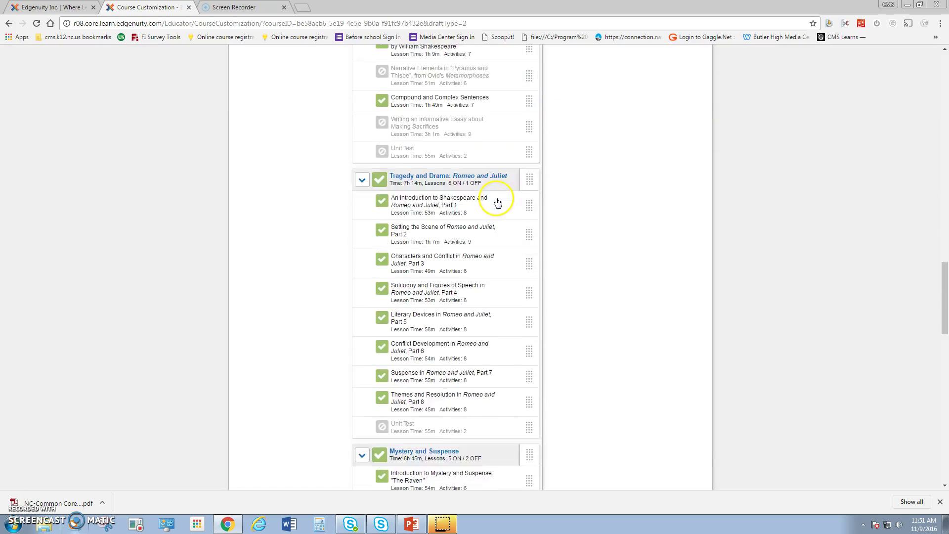
scroll(497, 203, down, 15)
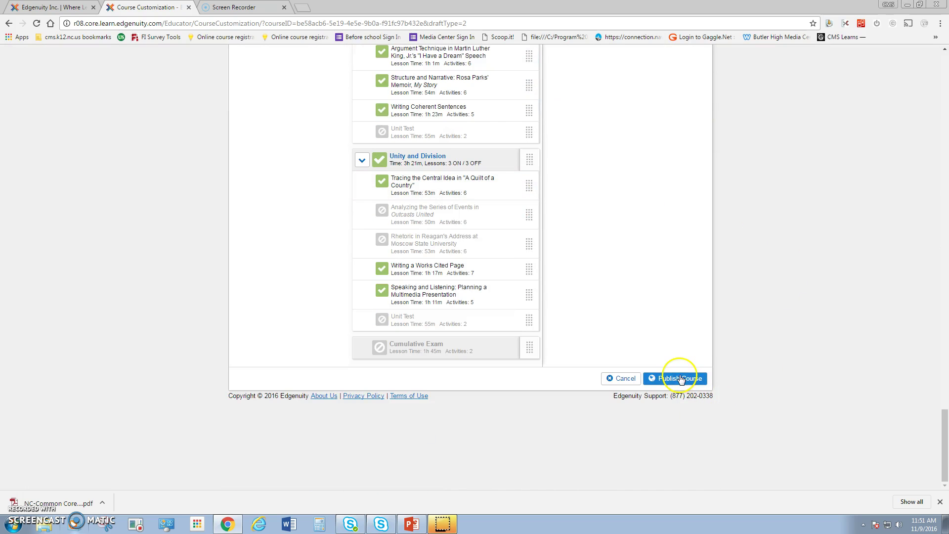
click(680, 379)
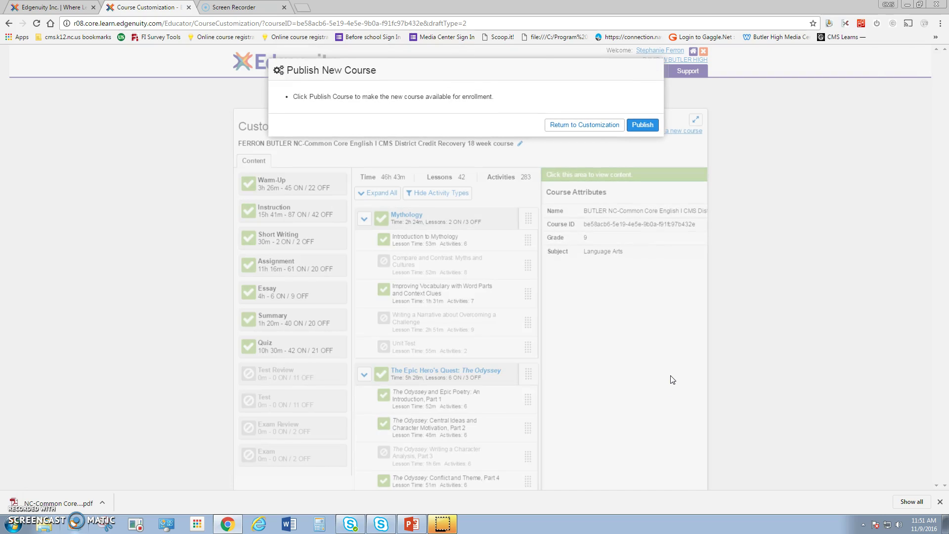
click(642, 126)
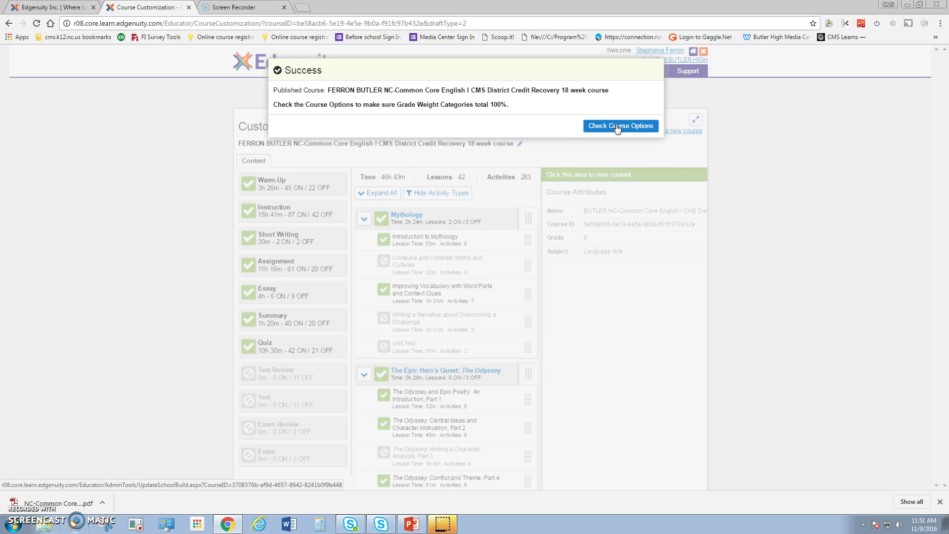
- Review the course's school-wide options: Quiz 40, Essay 40, Assignment 20 weights, 60 quiz threshold, 2 fail attempts
click(618, 127)
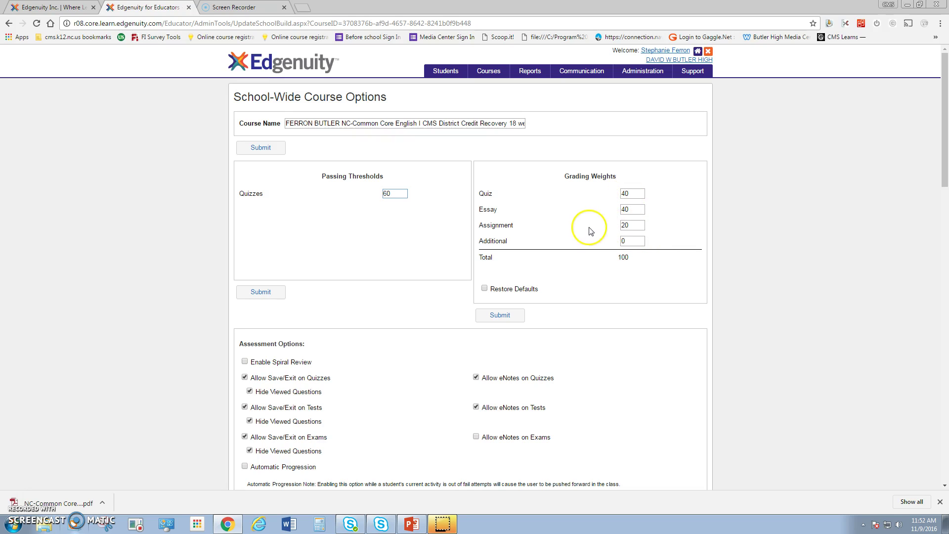
scroll(544, 247, down, 1)
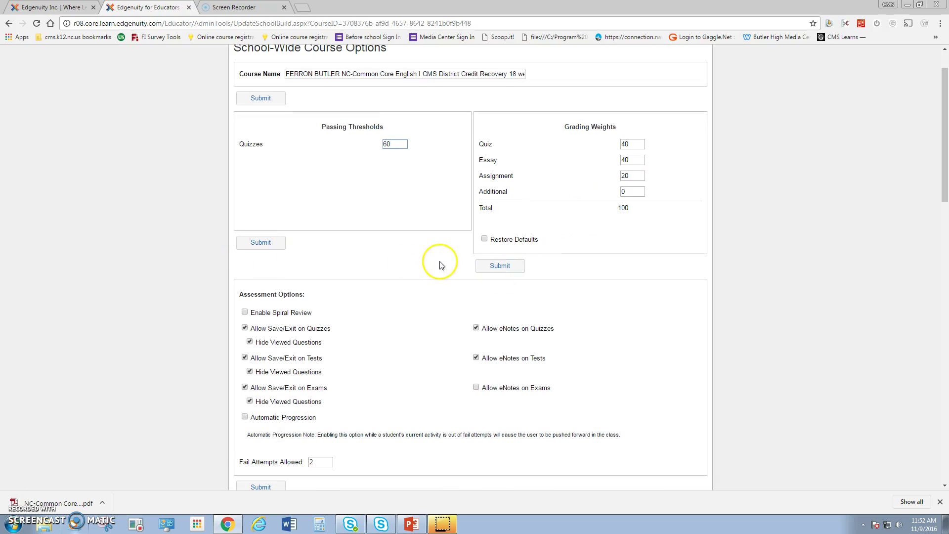
scroll(324, 299, down, 1)
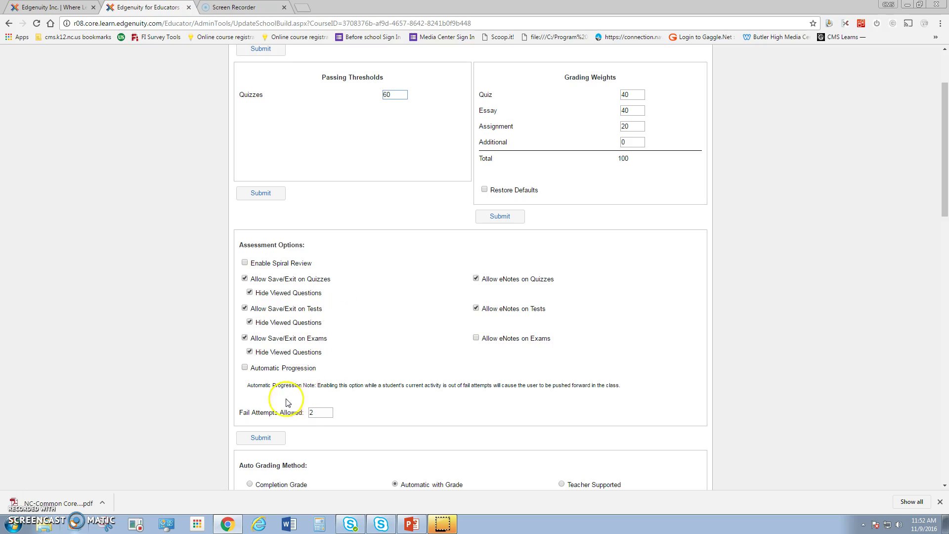
scroll(297, 418, down, 1)
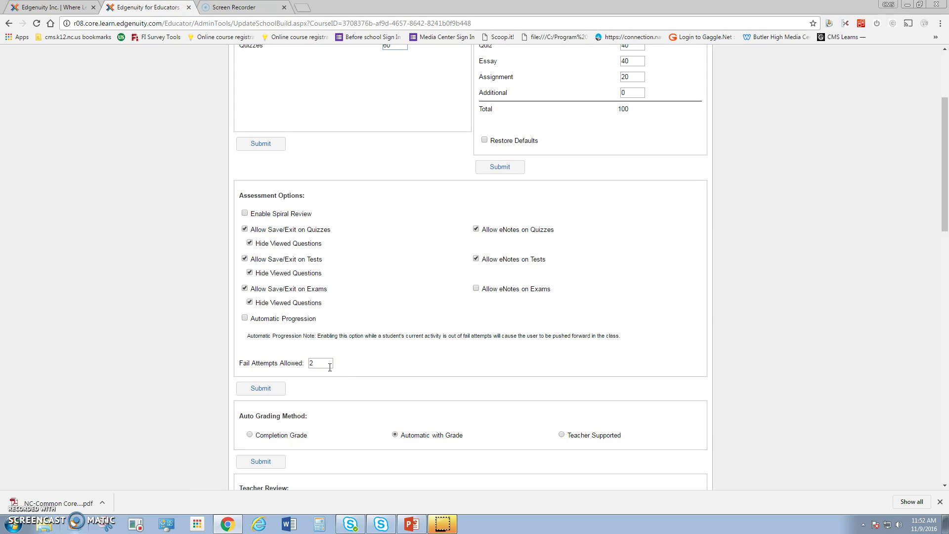
scroll(330, 371, down, 2)
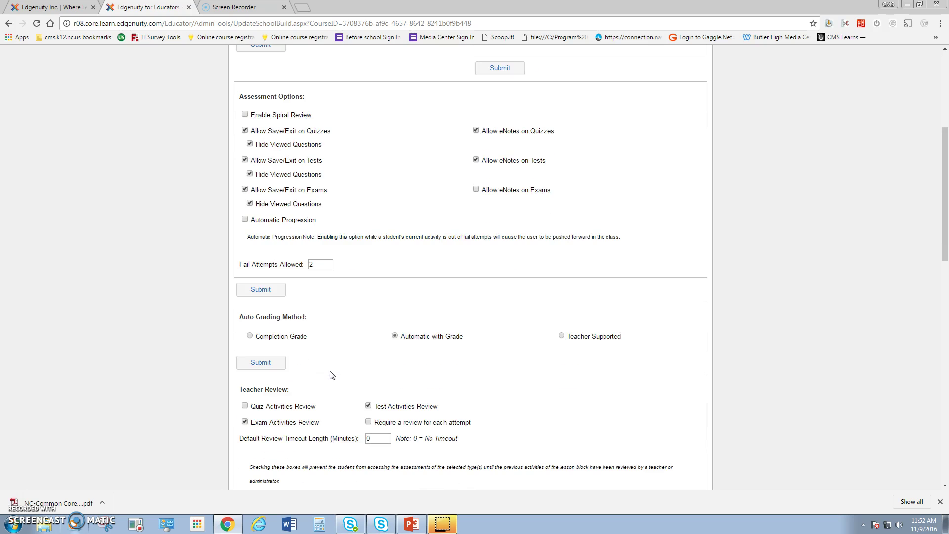
click(313, 375)
scroll(443, 362, down, 3)
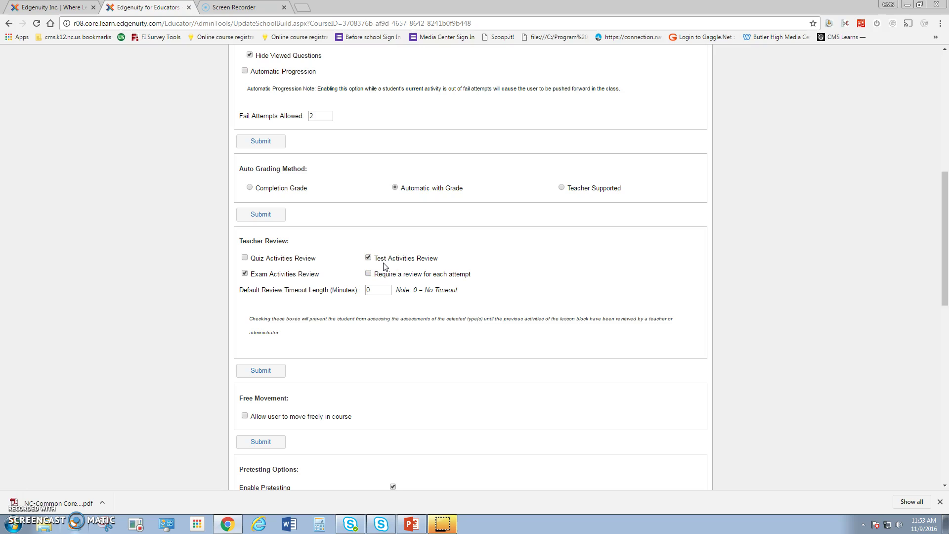
scroll(346, 297, down, 2)
click(265, 345)
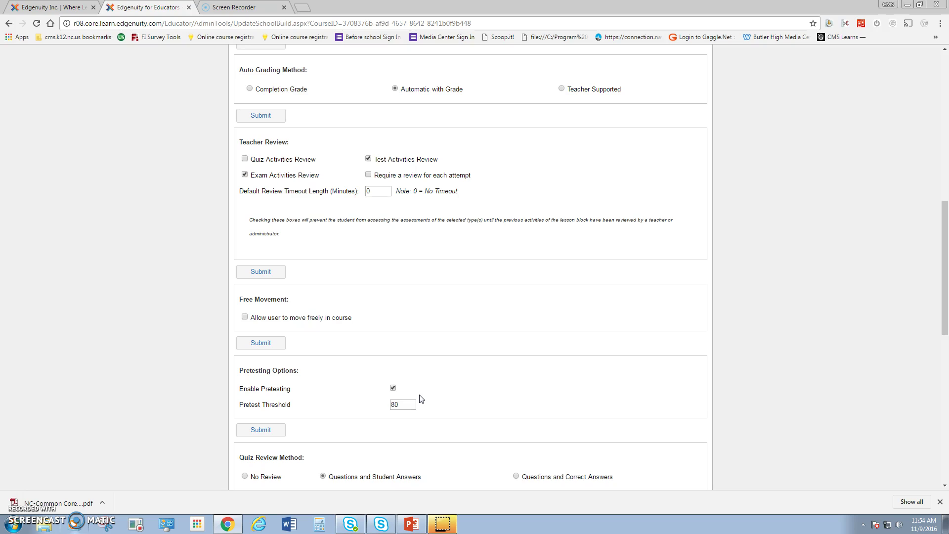
click(403, 405)
scroll(397, 437, down, 2)
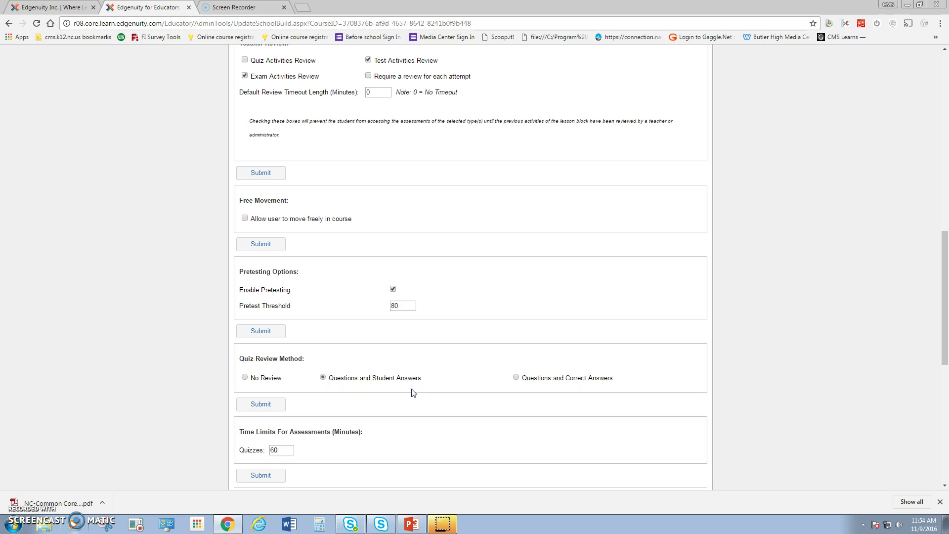
- Submit all course option changes with 'Do not change students currently assigned' kept selected
scroll(411, 395, down, 2)
click(293, 372)
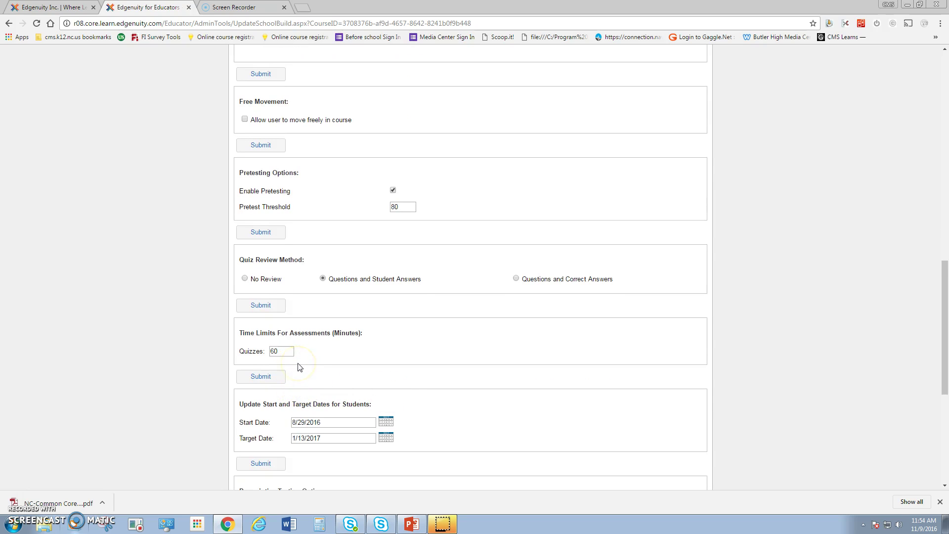
scroll(295, 369, down, 1)
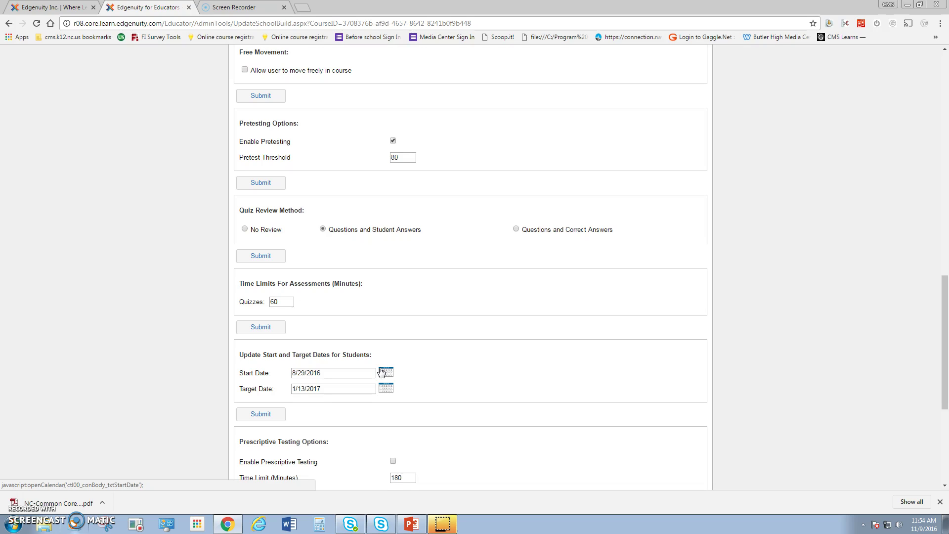
scroll(395, 380, down, 1)
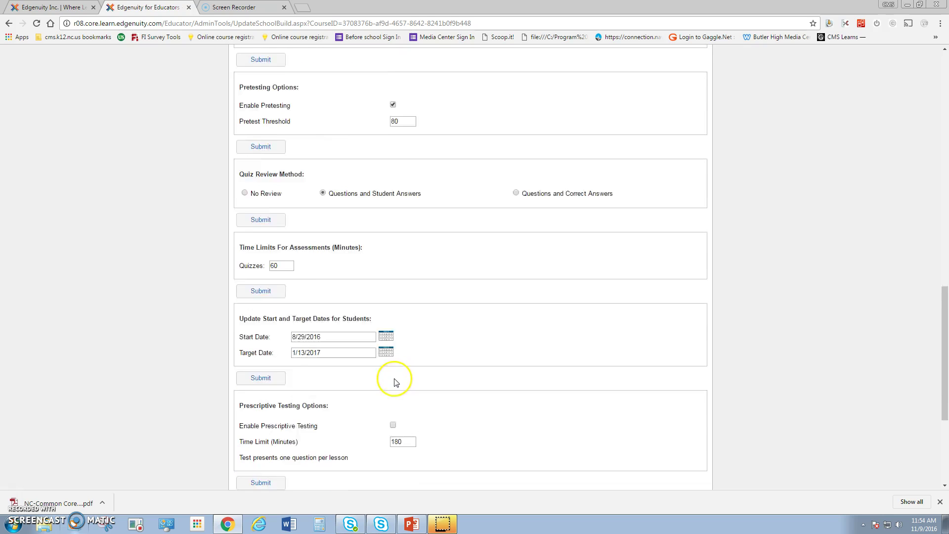
scroll(395, 382, down, 2)
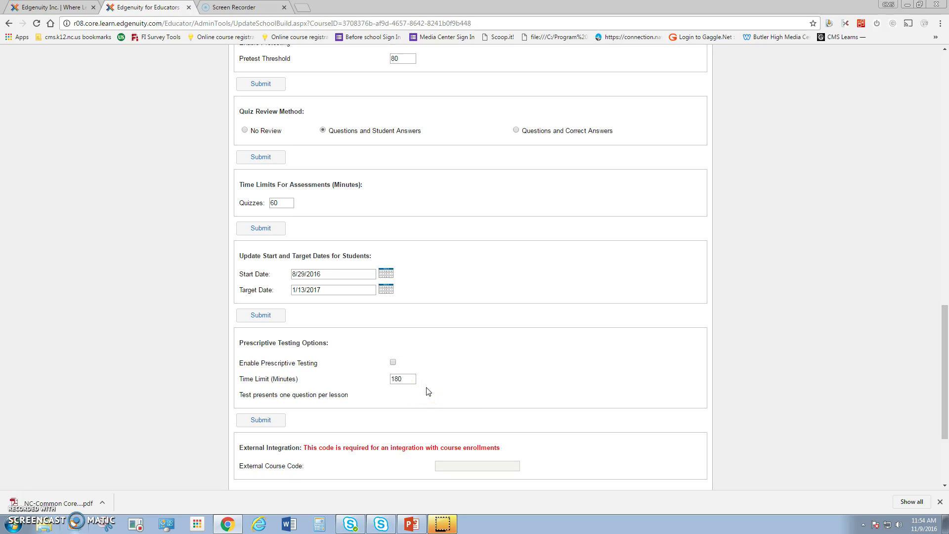
scroll(426, 391, down, 3)
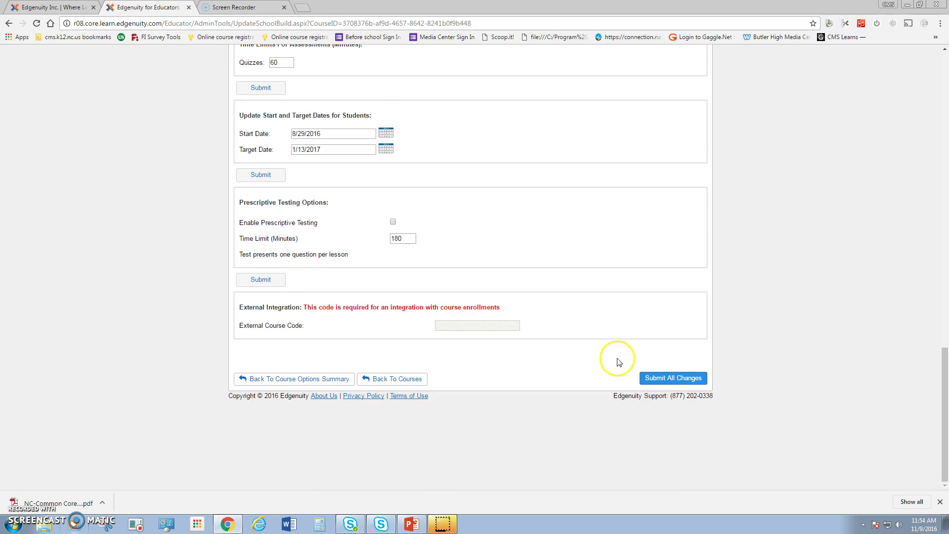
click(660, 379)
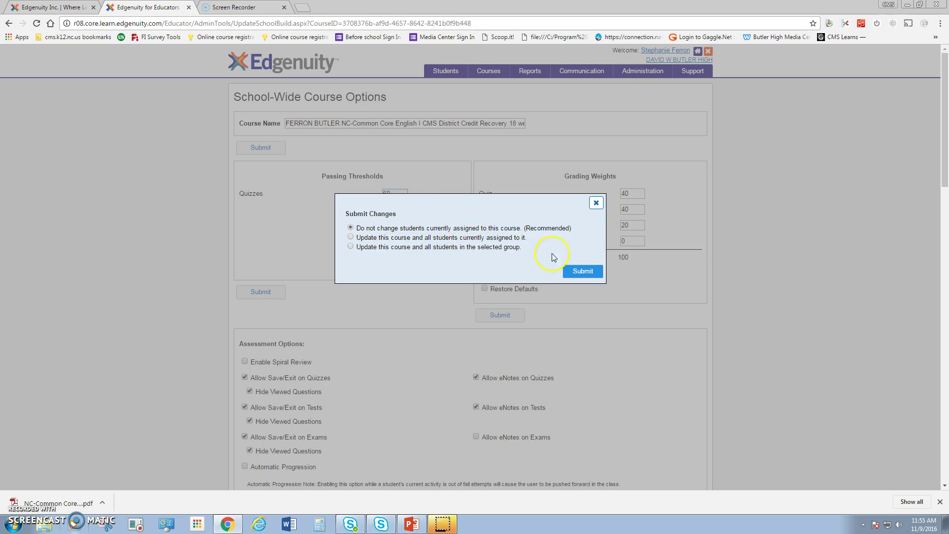
click(590, 275)
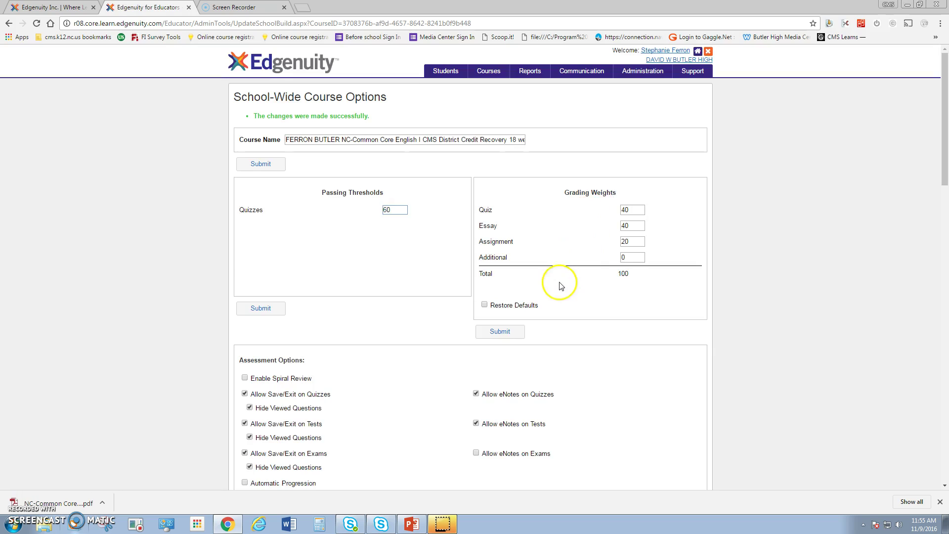
scroll(560, 285, down, 2)
scroll(561, 285, up, 2)
scroll(557, 285, down, 7)
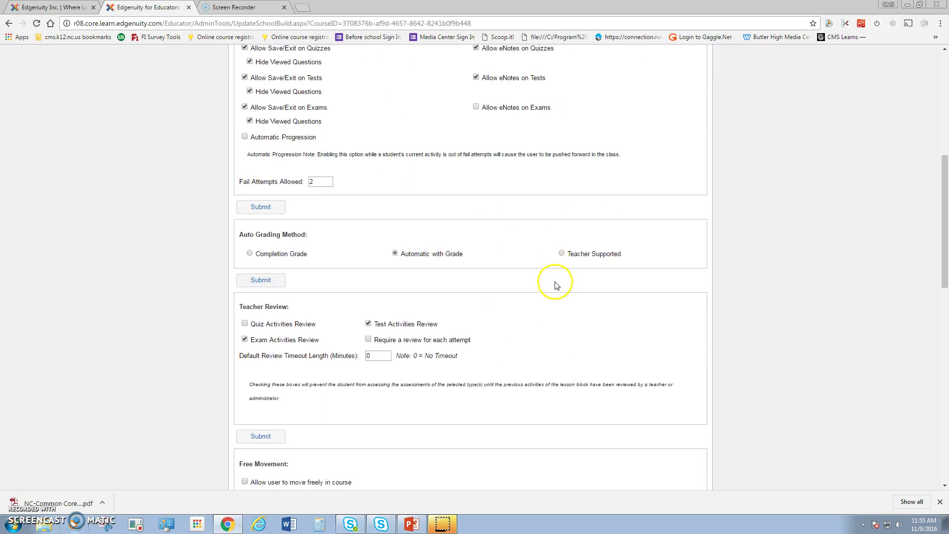
scroll(556, 285, down, 15)
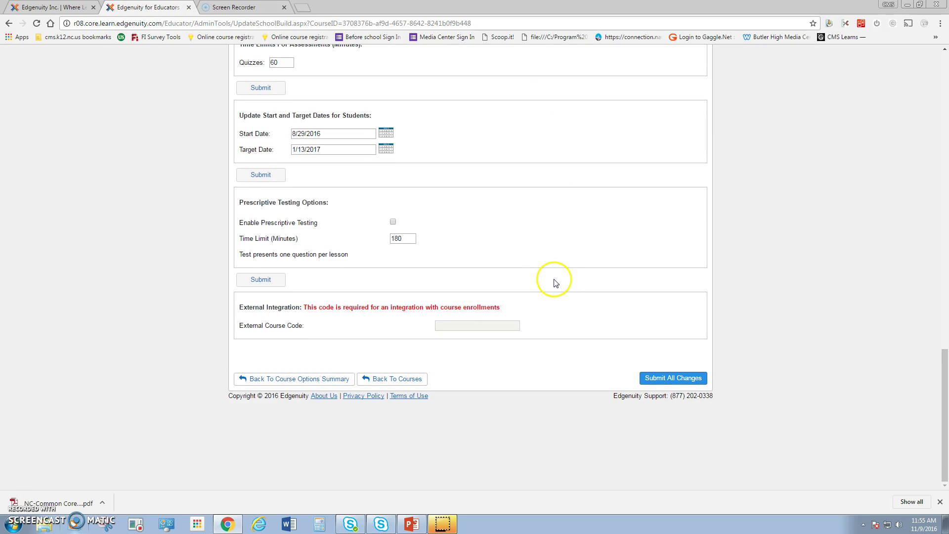
scroll(553, 285, up, 20)
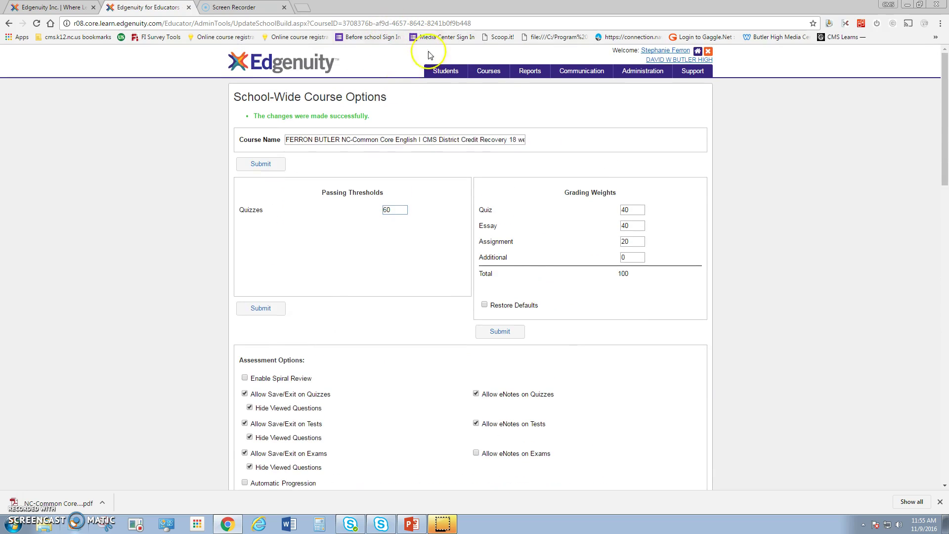
- In Manage Students, open the first student's course list and start adding a course
mouse_move(442, 72)
click(455, 108)
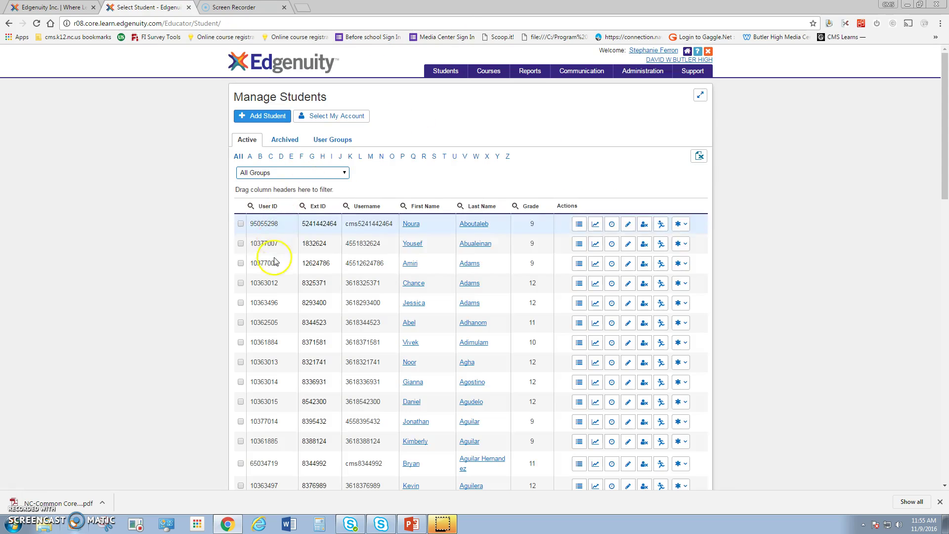
click(240, 223)
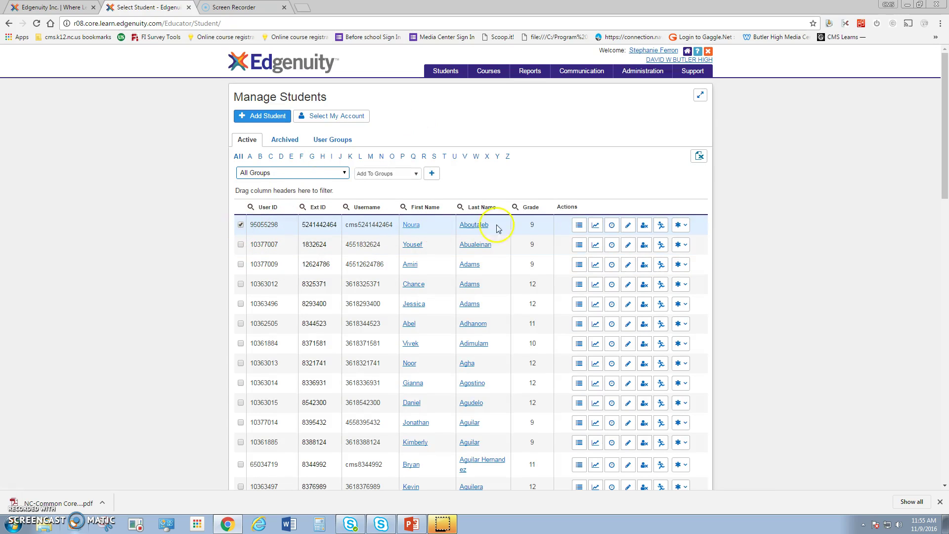
click(579, 227)
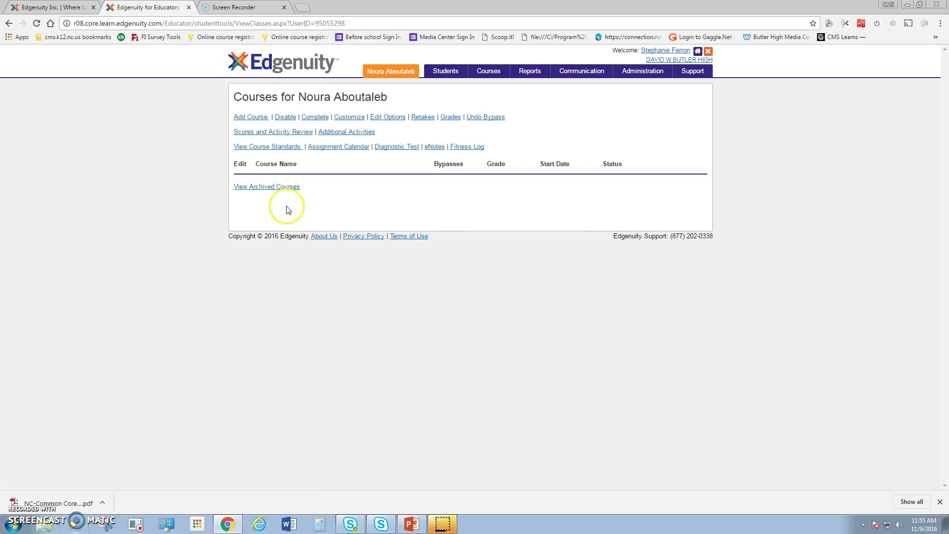
click(249, 118)
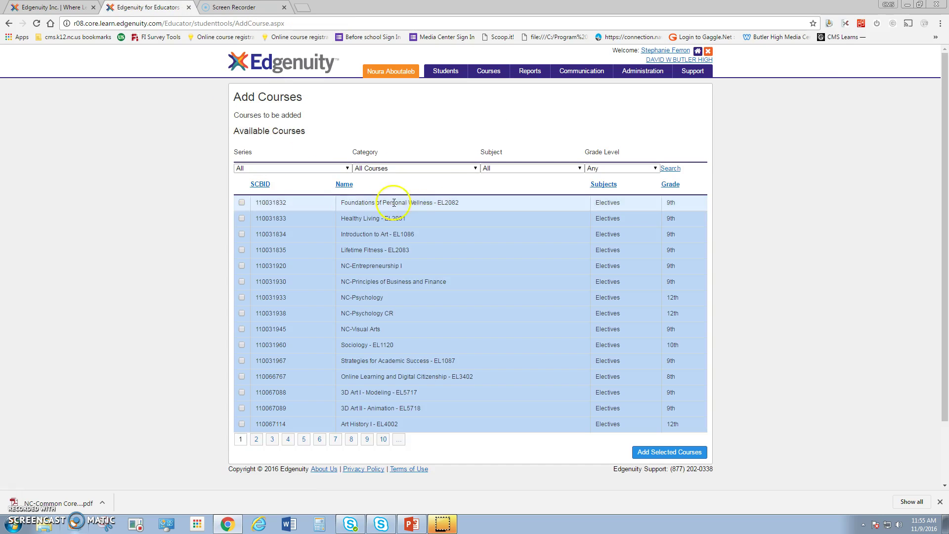
- Filter to Language Arts and add the custom English I credit recovery course from page 6
click(493, 170)
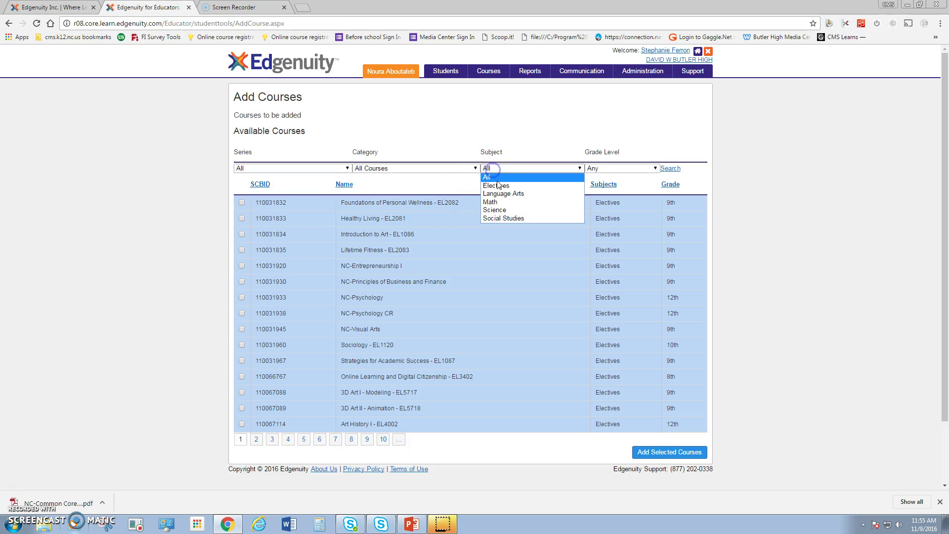
click(504, 193)
click(662, 451)
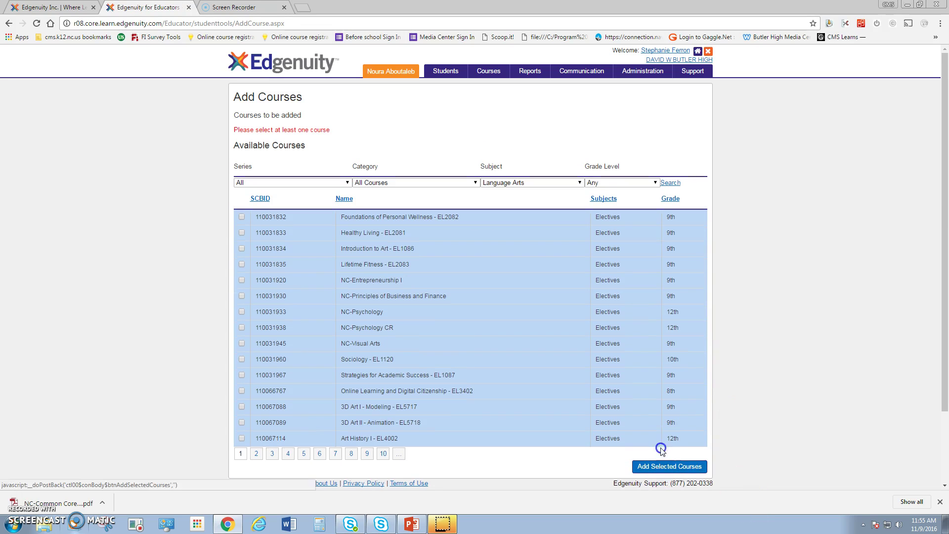
click(670, 468)
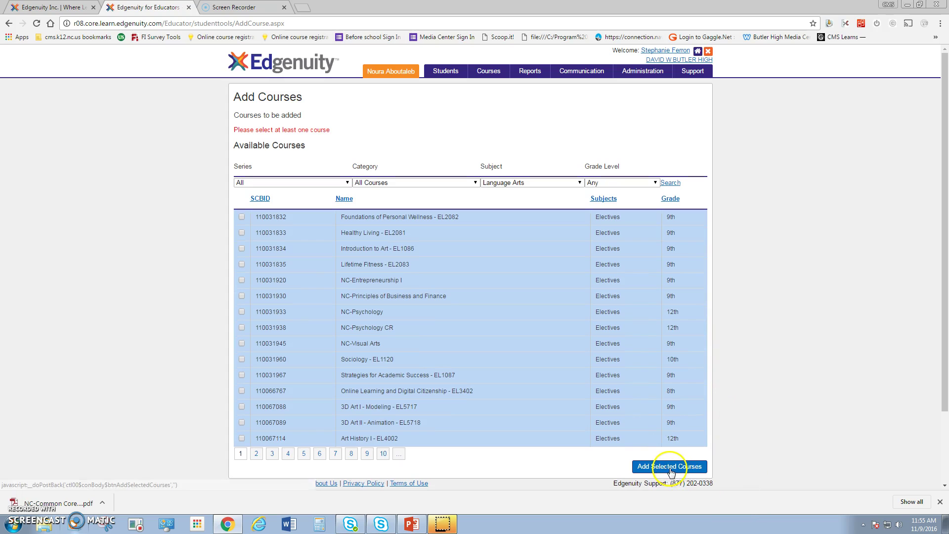
click(669, 183)
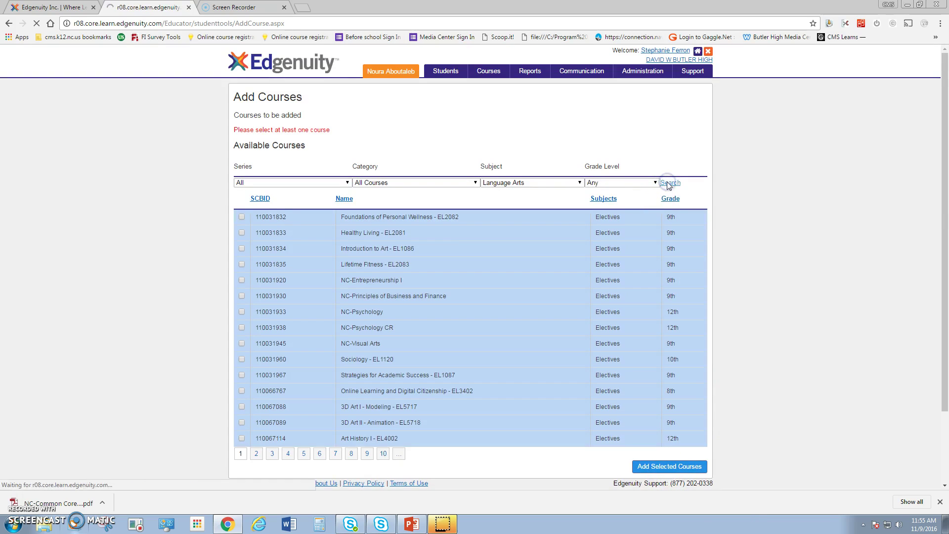
click(320, 440)
click(248, 425)
click(645, 486)
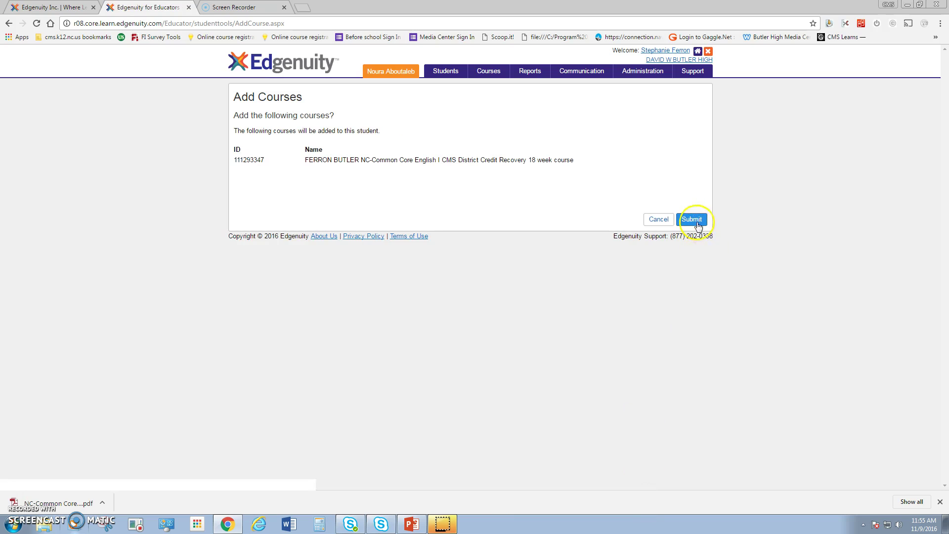
click(698, 225)
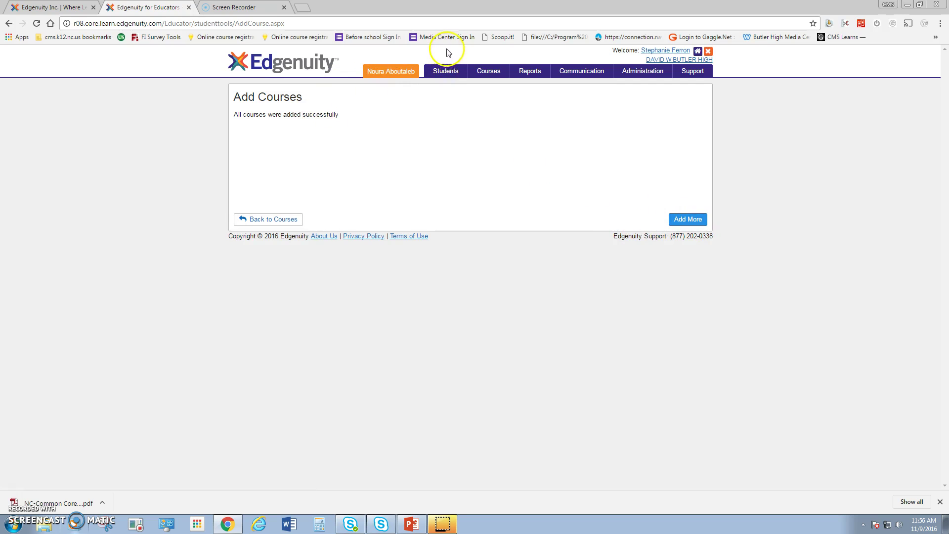
- View the student's courses, showing English I credit recovery starting 8/29/2016, awaiting pretesting
mouse_move(440, 75)
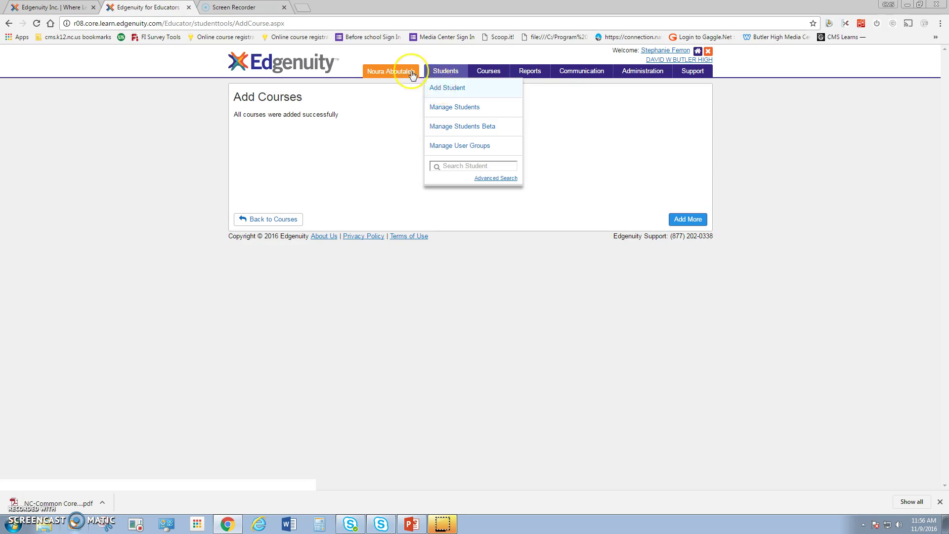
mouse_move(403, 70)
click(399, 150)
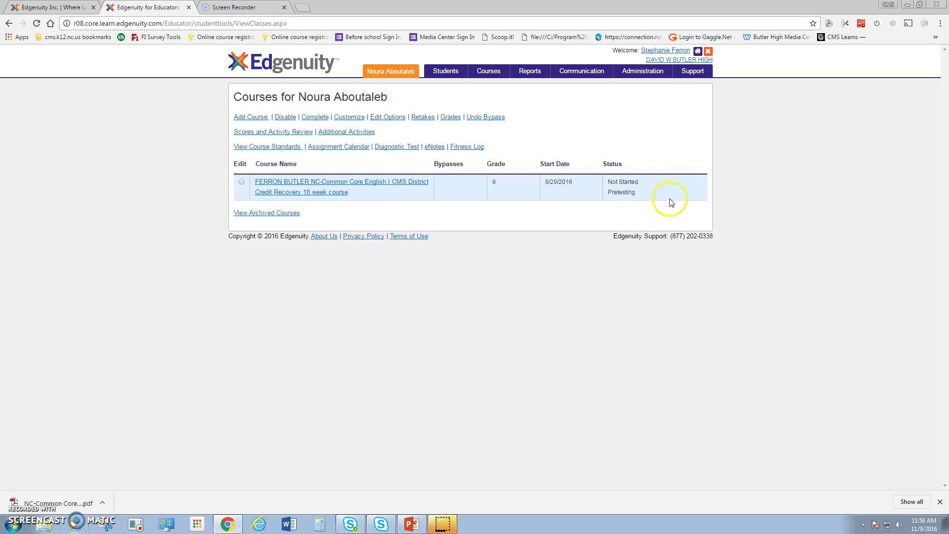